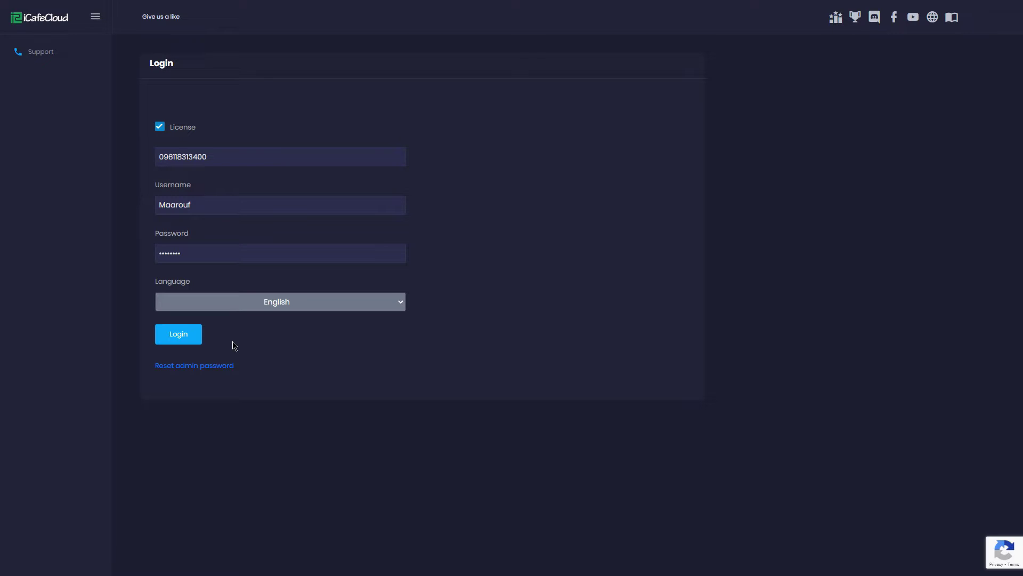
# Log in with the pre-filled license and admin credentials to reach the Computers list
pyautogui.click(187, 337)
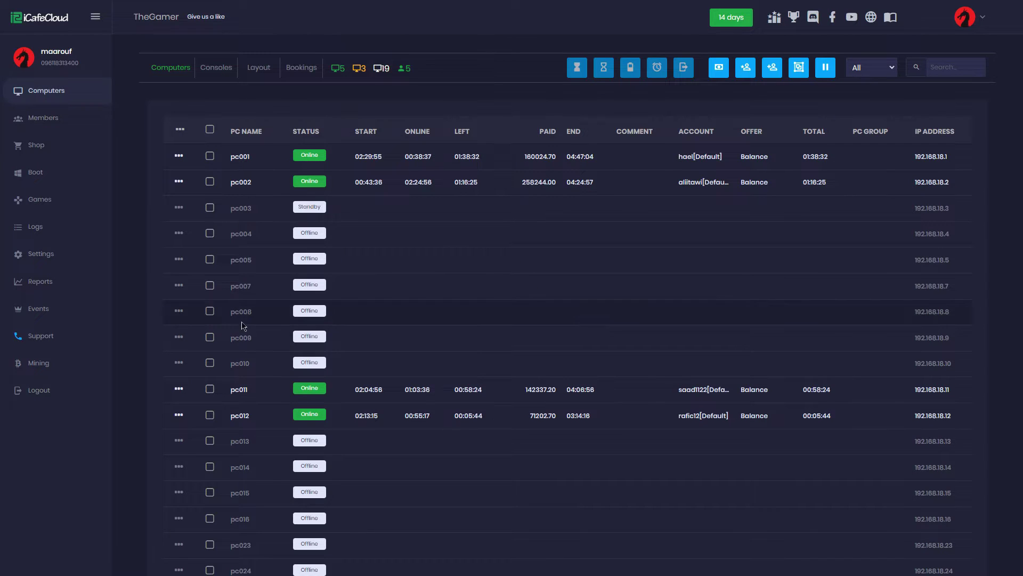
pyautogui.rightClick(340, 241)
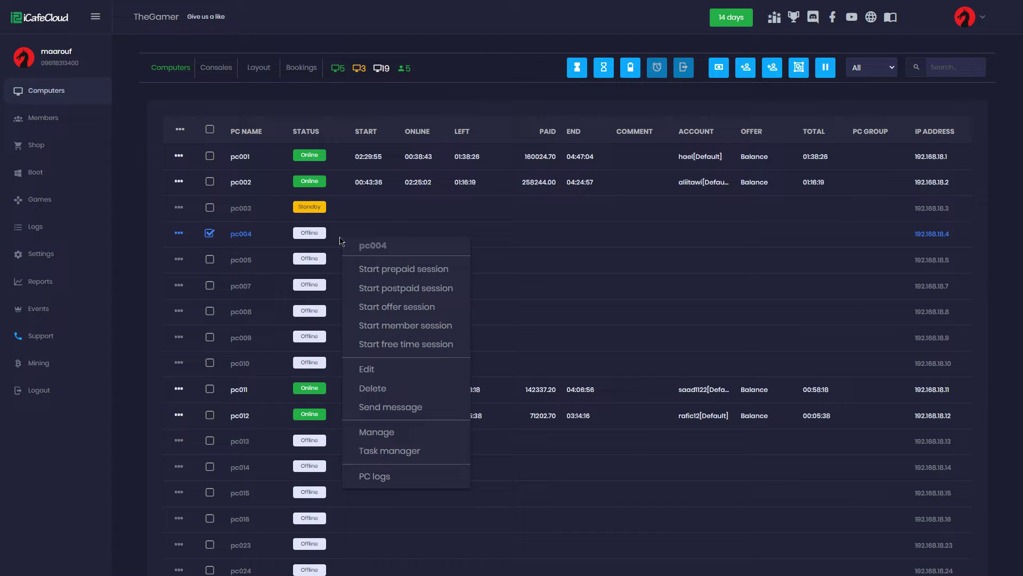
pyautogui.click(432, 271)
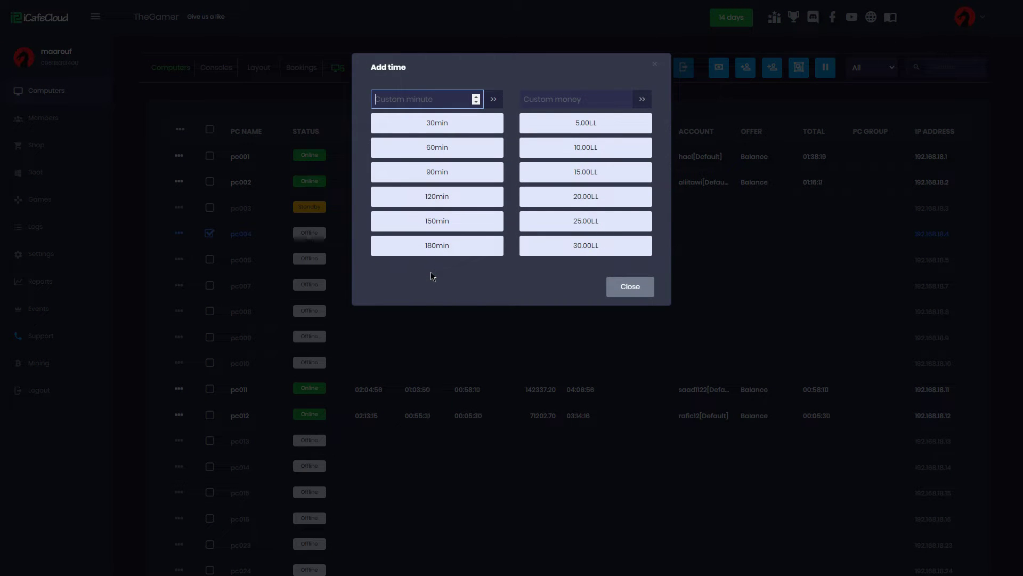
pyautogui.click(539, 100)
pyautogui.write('122')
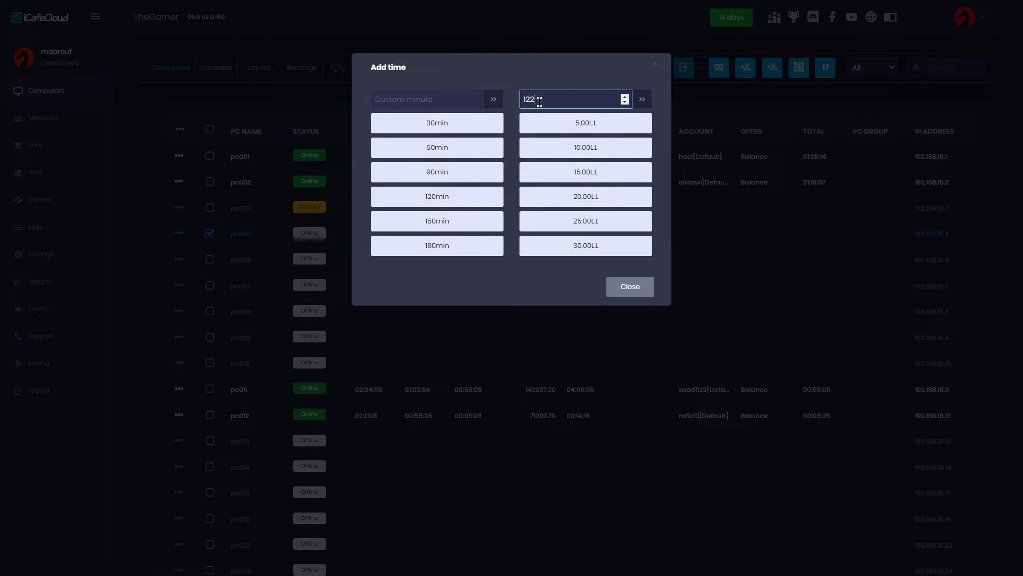
pyautogui.click(542, 137)
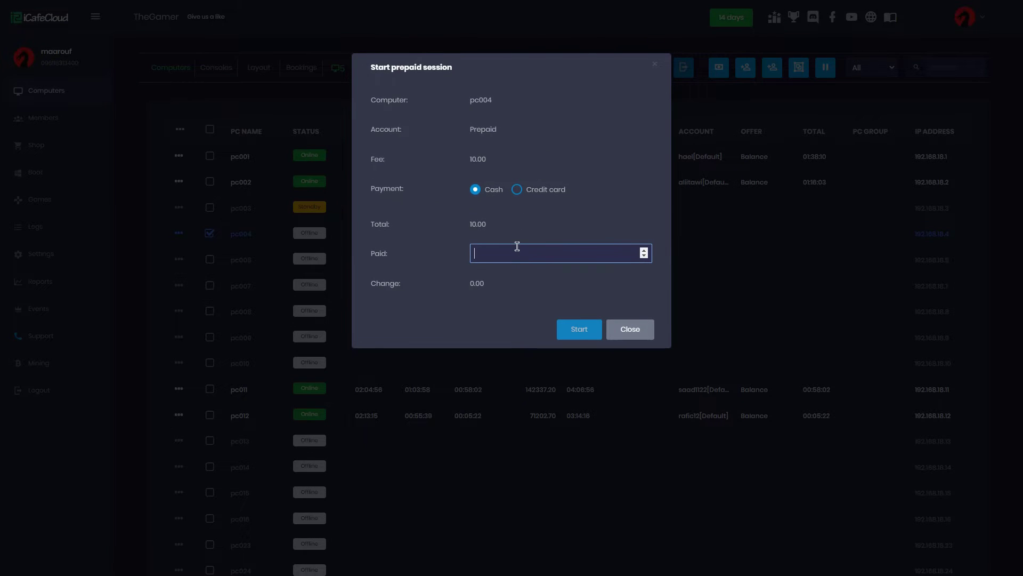
pyautogui.write('10')
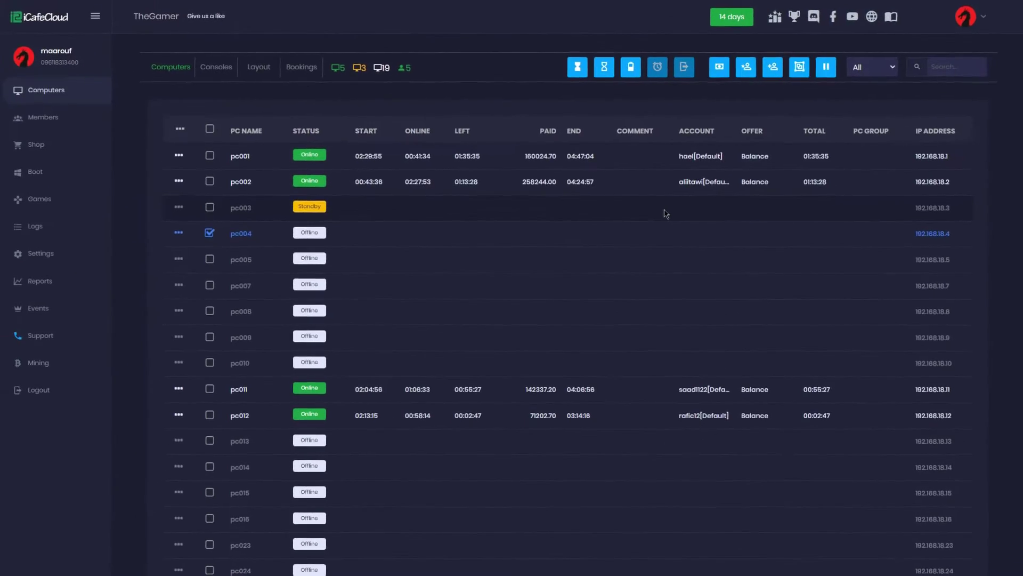
# Start and confirm a postpaid session on pc003 so it shows Online
pyautogui.rightClick(665, 213)
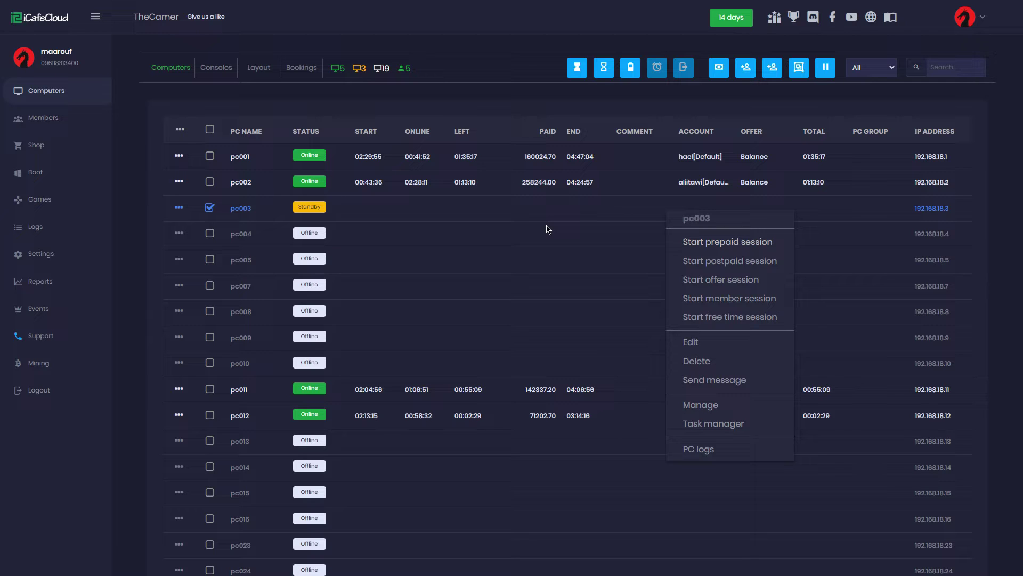
pyautogui.rightClick(321, 199)
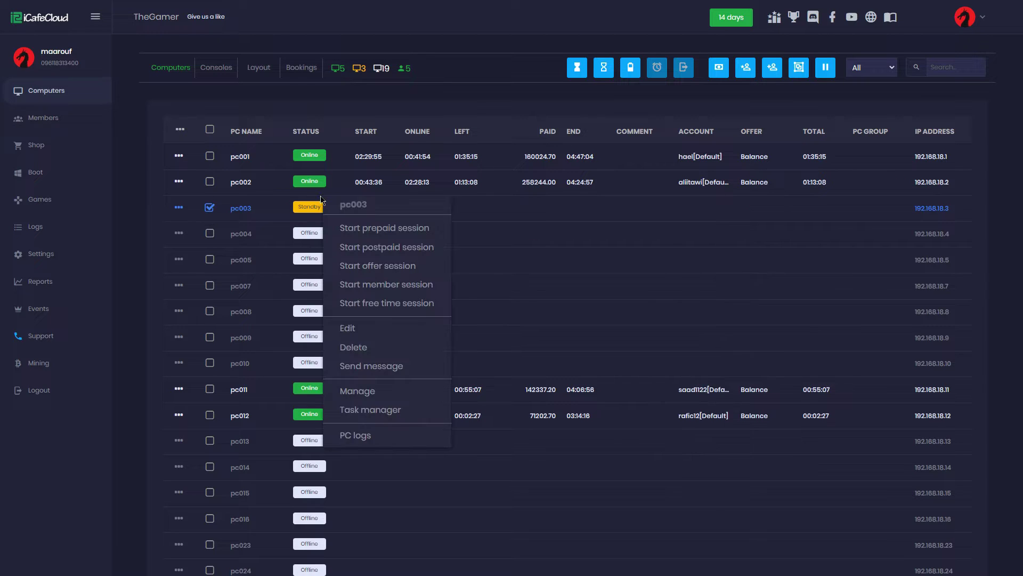
pyautogui.click(350, 246)
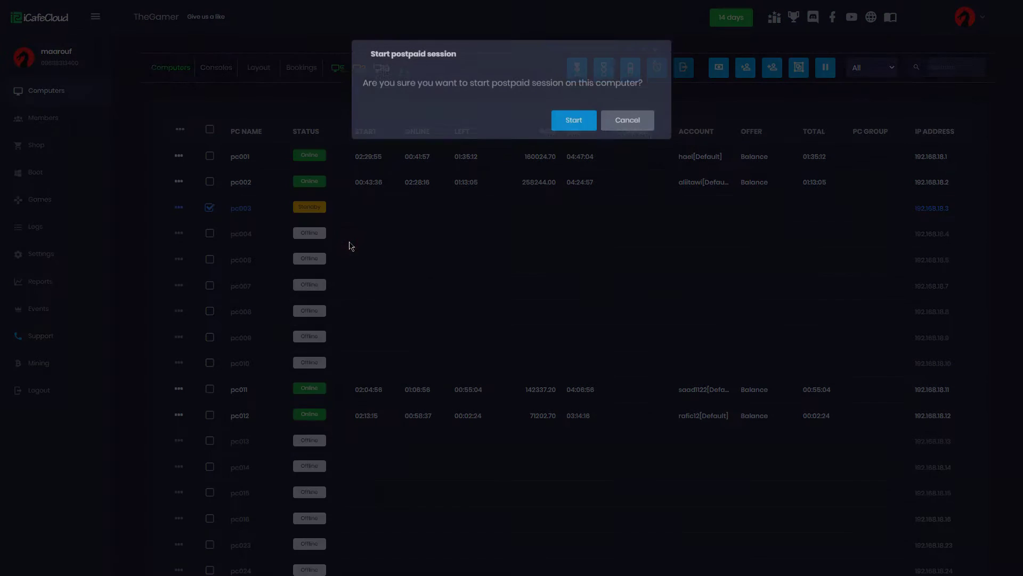
pyautogui.click(572, 140)
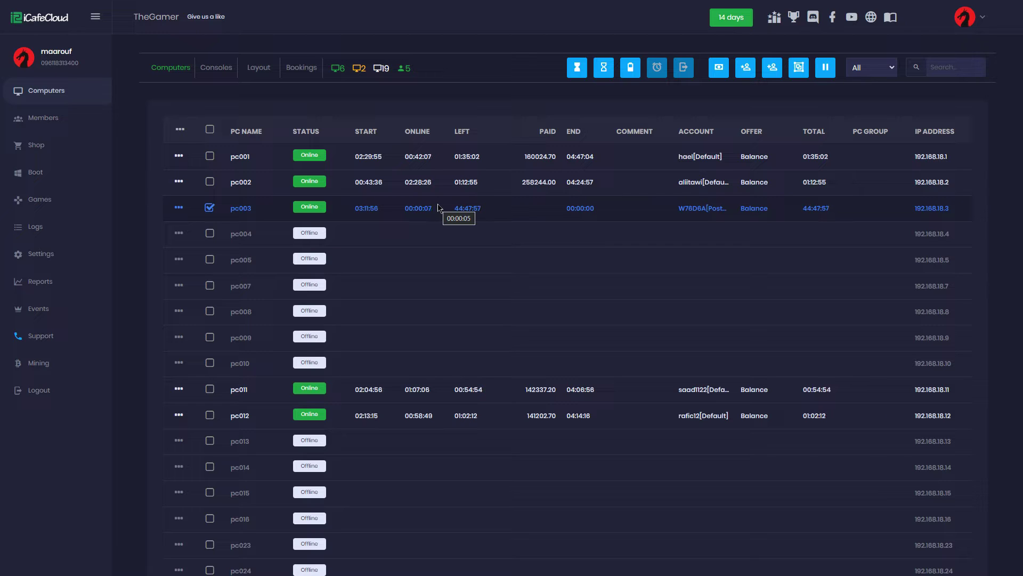
# Check out pc003's running session, entering 233.40 as the cash amount paid
pyautogui.rightClick(439, 207)
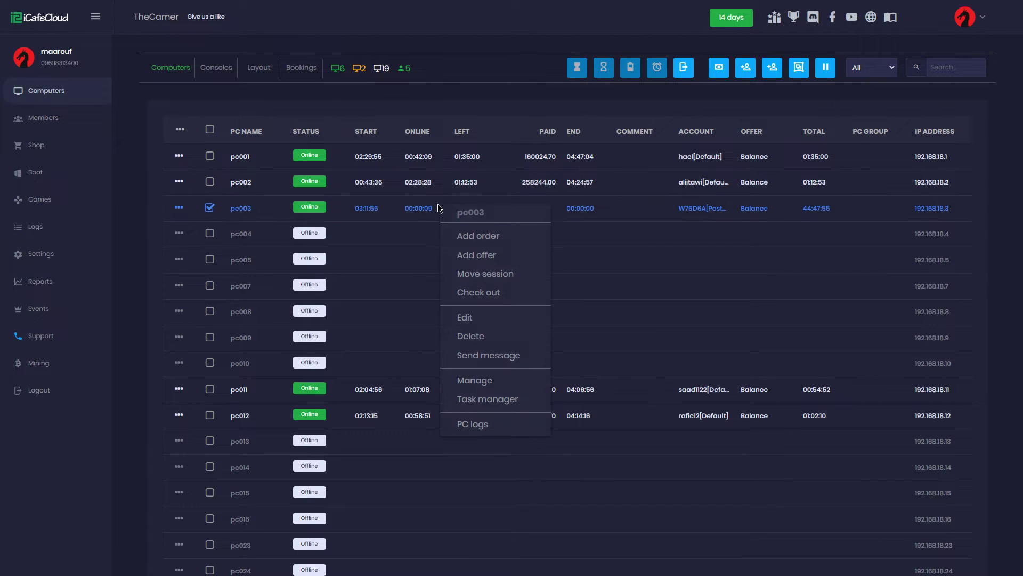
pyautogui.click(490, 293)
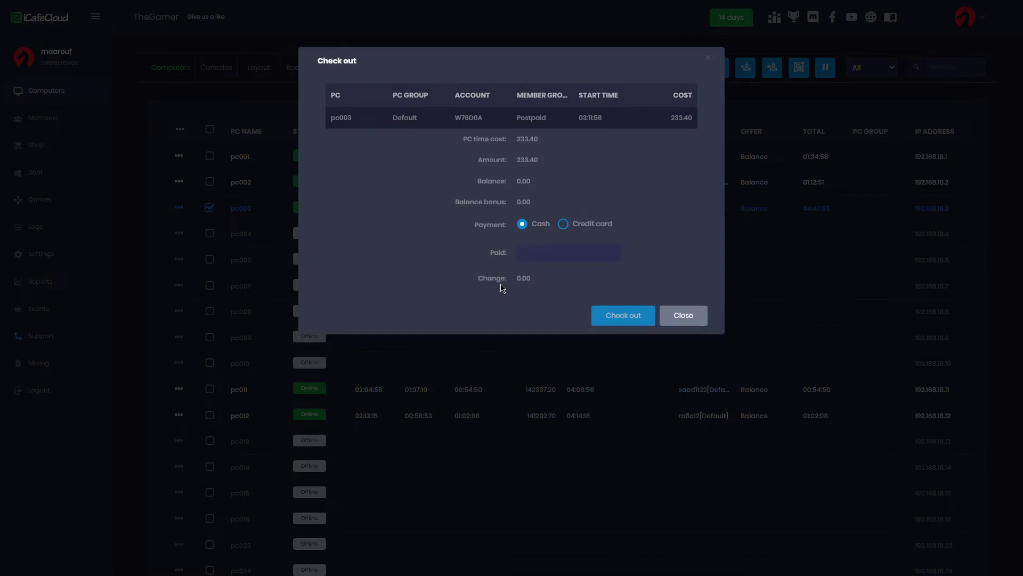
pyautogui.click(524, 258)
pyautogui.write('233')
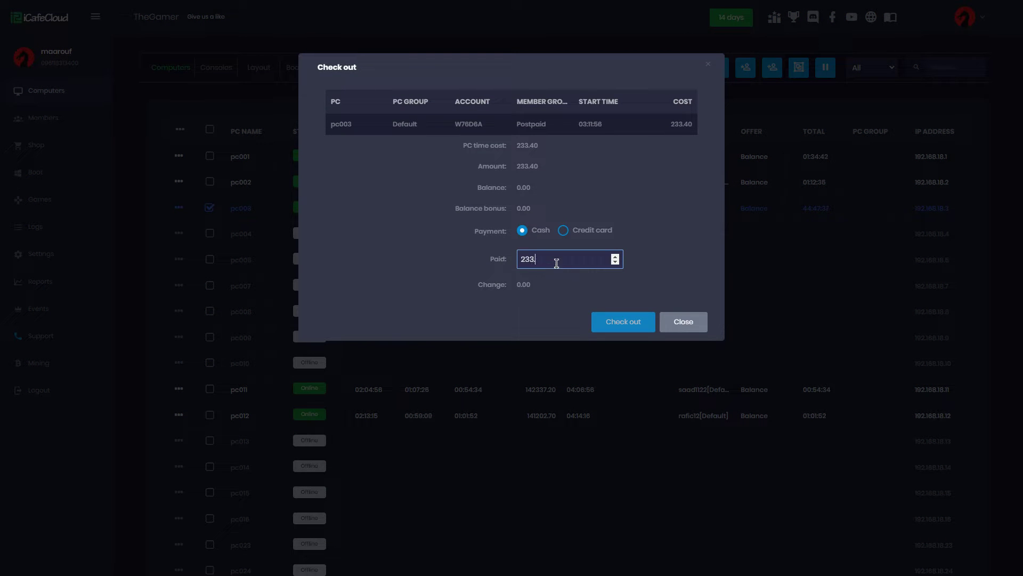
pyautogui.write('.40')
pyautogui.click(628, 322)
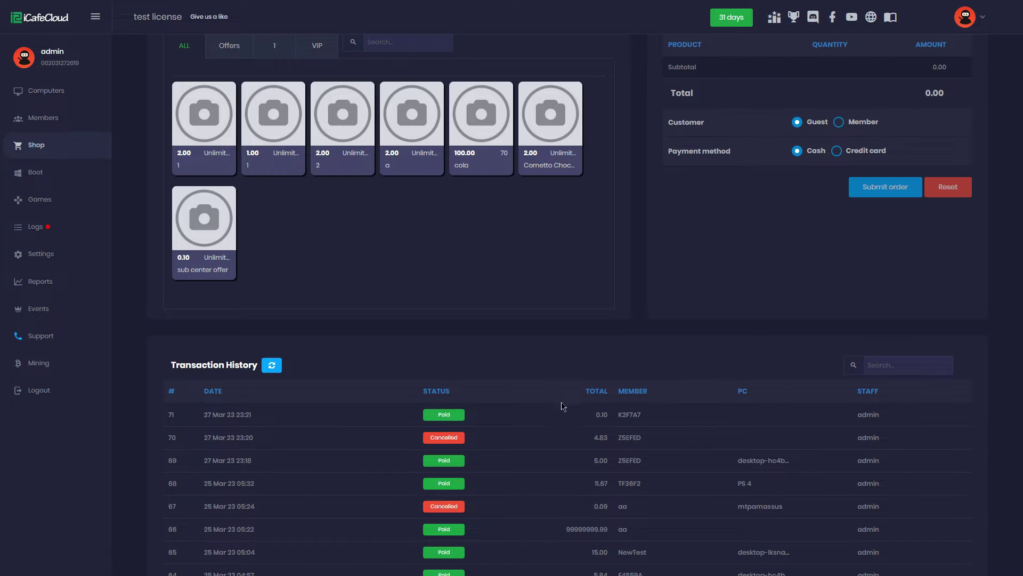
# Open the Order info for transaction 71 from the Shop's Transaction History
pyautogui.click(564, 413)
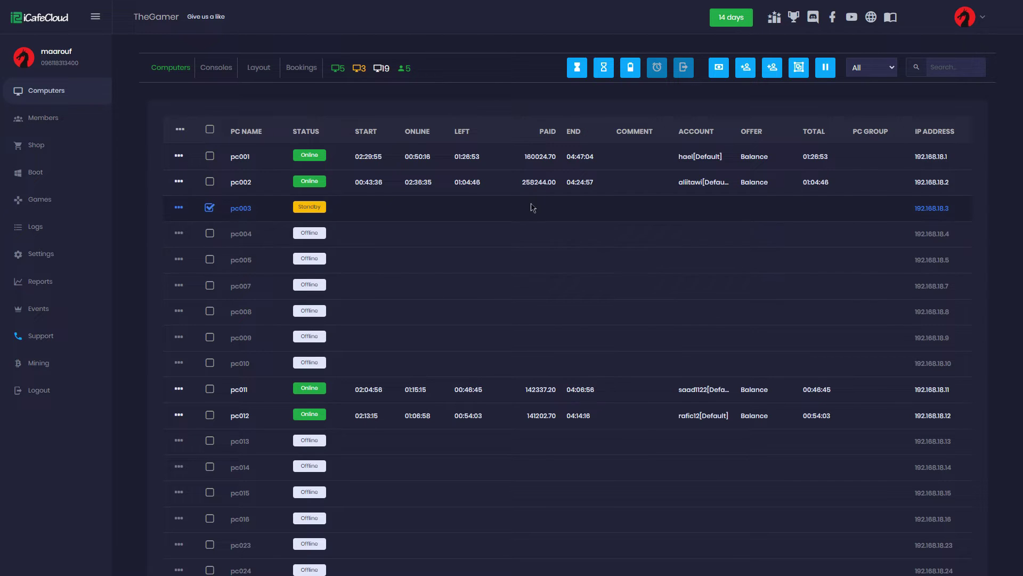
# Start an offer session on pc003 with the 3h+1 offer and 150000 paid
pyautogui.rightClick(372, 204)
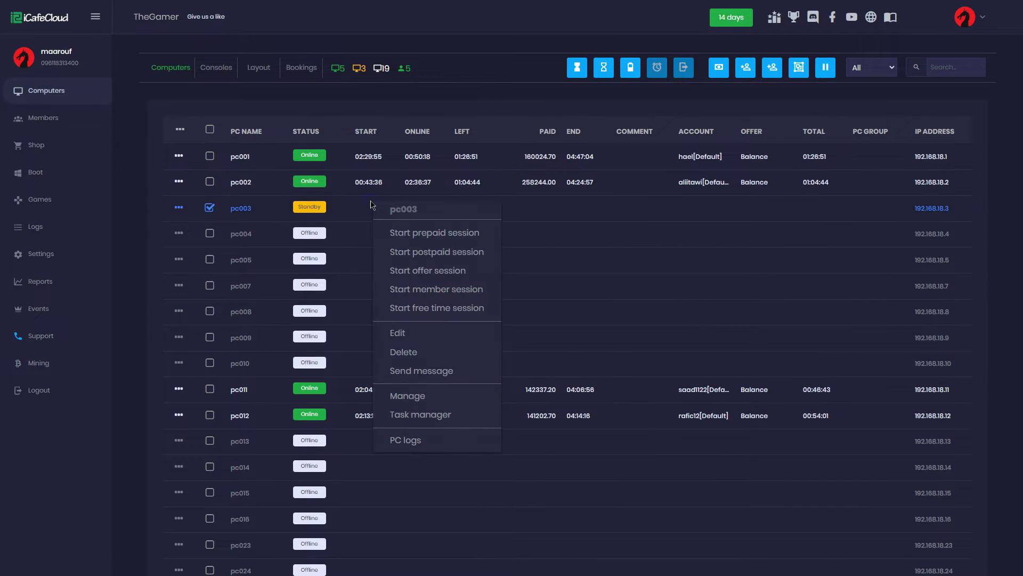
pyautogui.click(433, 271)
pyautogui.click(553, 135)
pyautogui.click(541, 166)
pyautogui.click(506, 341)
pyautogui.press('BackSpace')
pyautogui.write('150000')
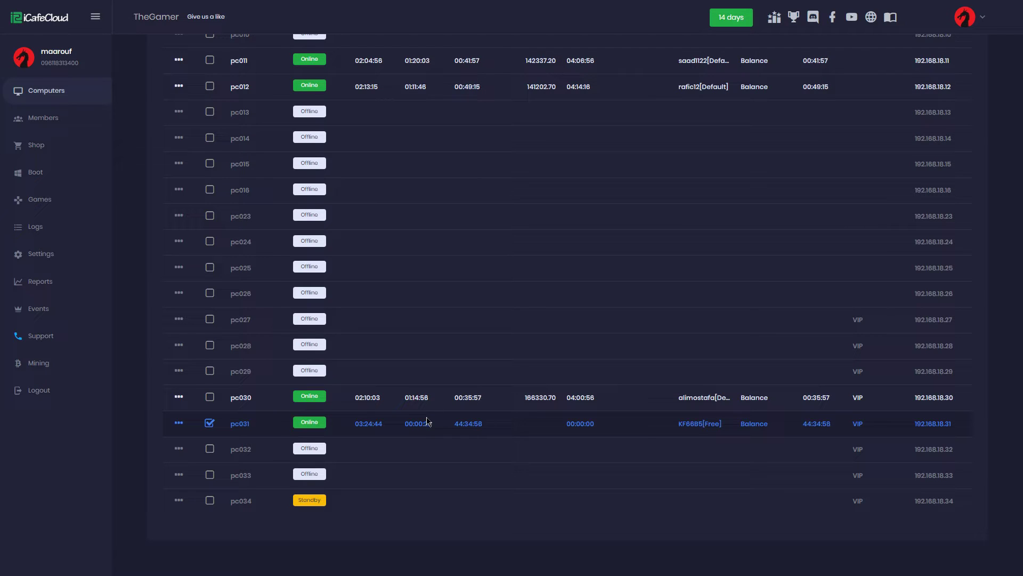
# Move the running session from pc031 to destination computer pc034
pyautogui.rightClick(426, 421)
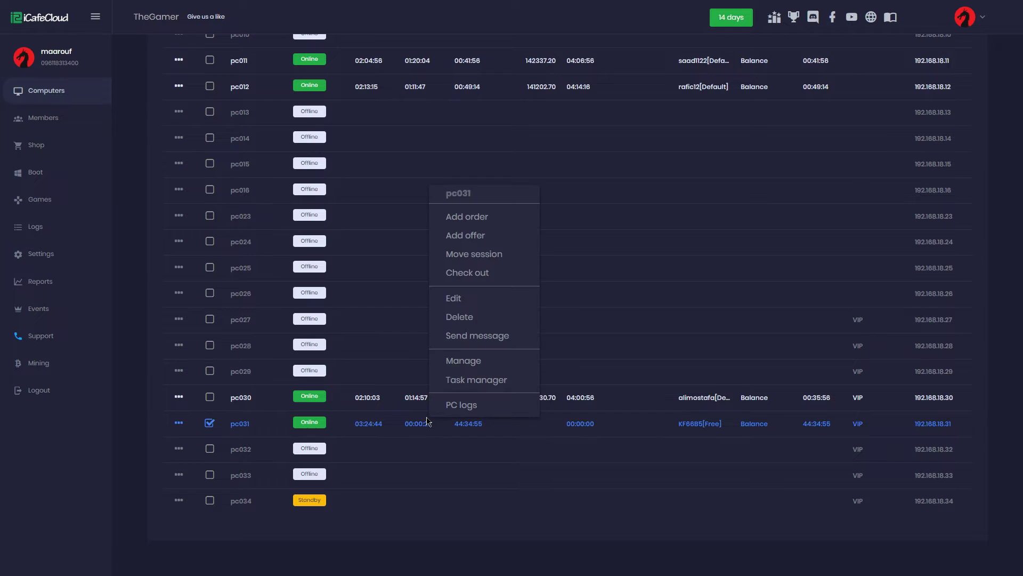
pyautogui.click(472, 259)
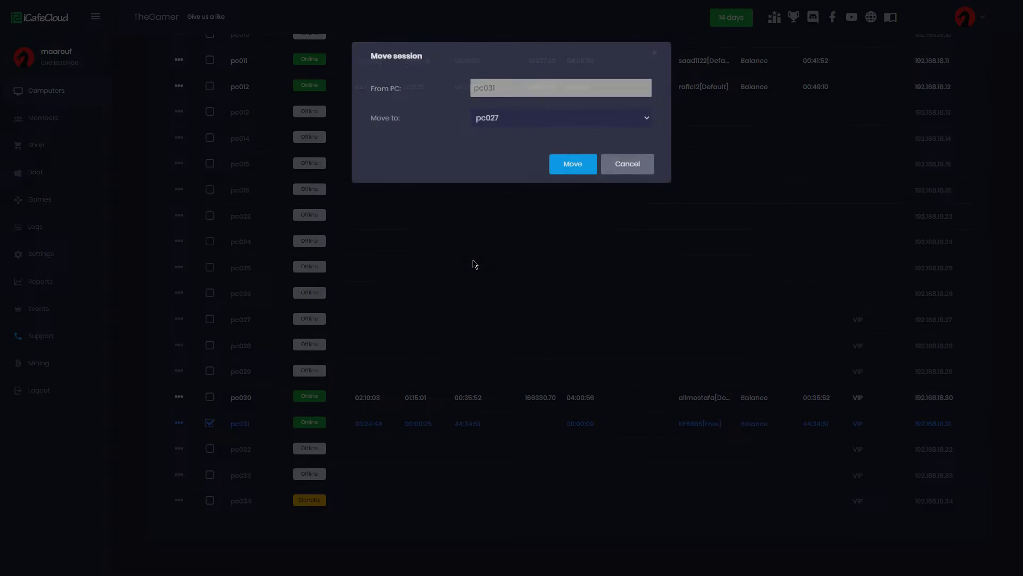
pyautogui.click(505, 133)
pyautogui.click(506, 203)
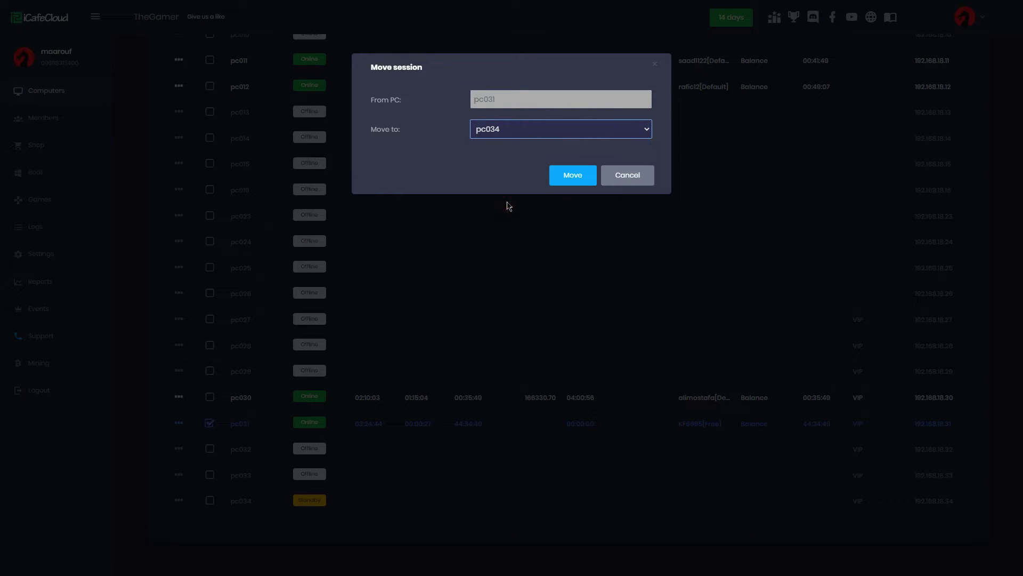
pyautogui.click(566, 176)
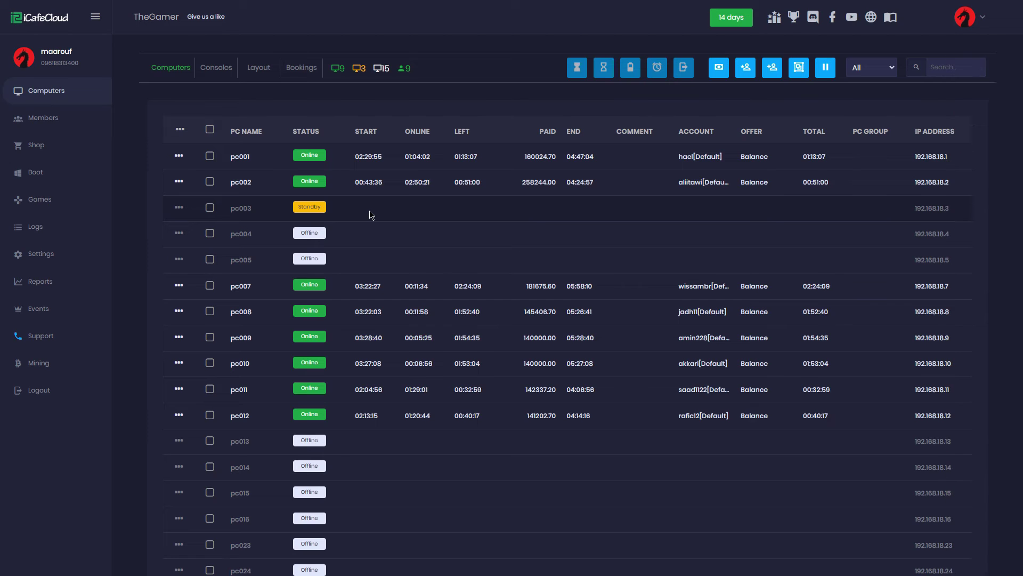
# Start a member session on pc003 for a member found by searching 'test'
pyautogui.rightClick(372, 215)
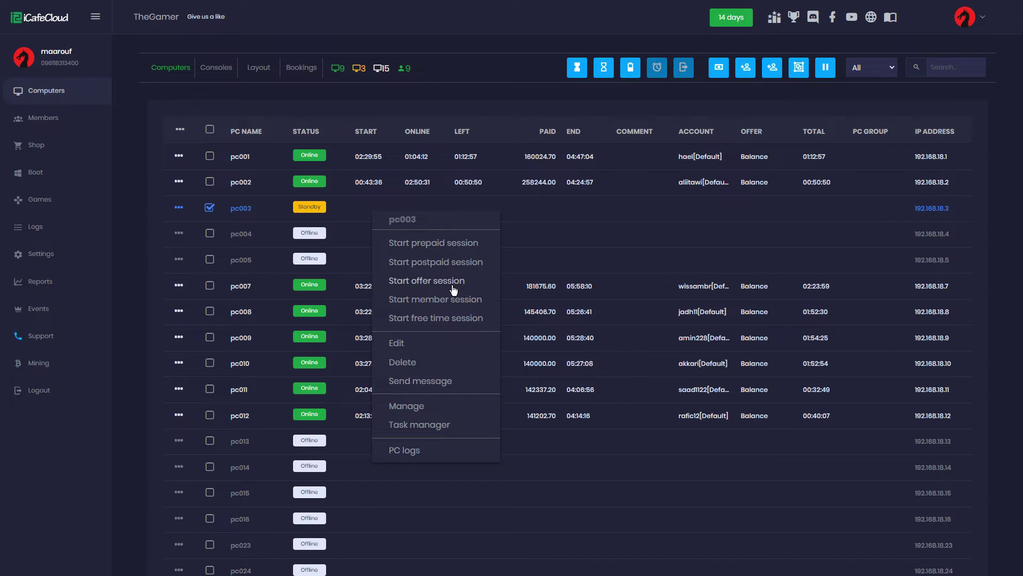
pyautogui.click(464, 302)
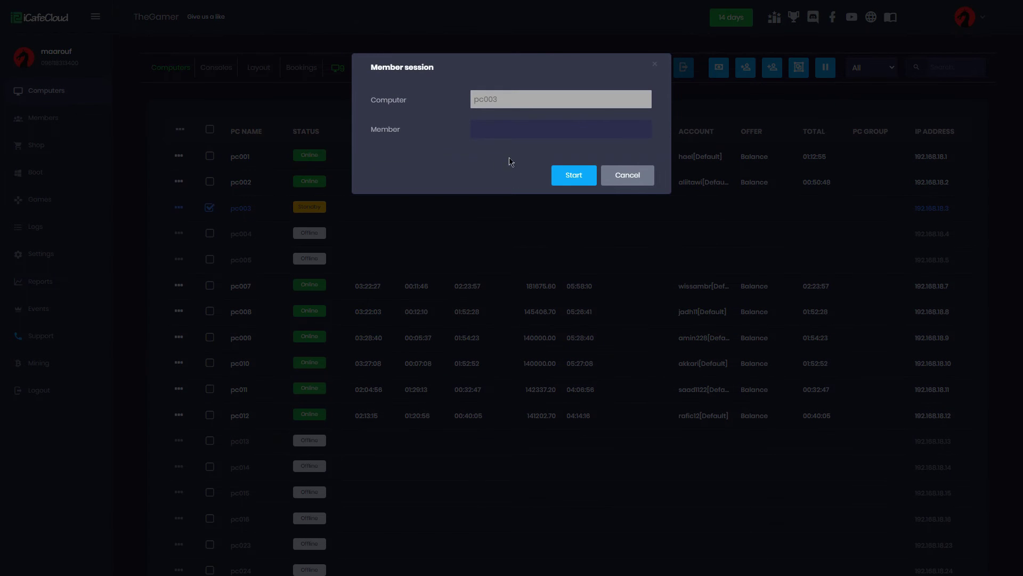
pyautogui.click(515, 131)
pyautogui.write('test')
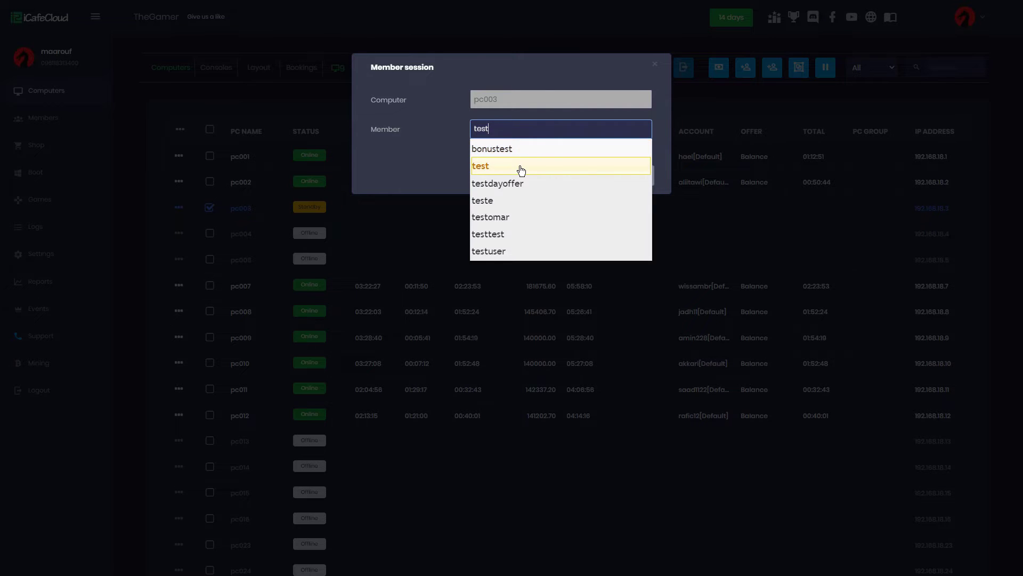
pyautogui.click(521, 167)
pyautogui.click(564, 177)
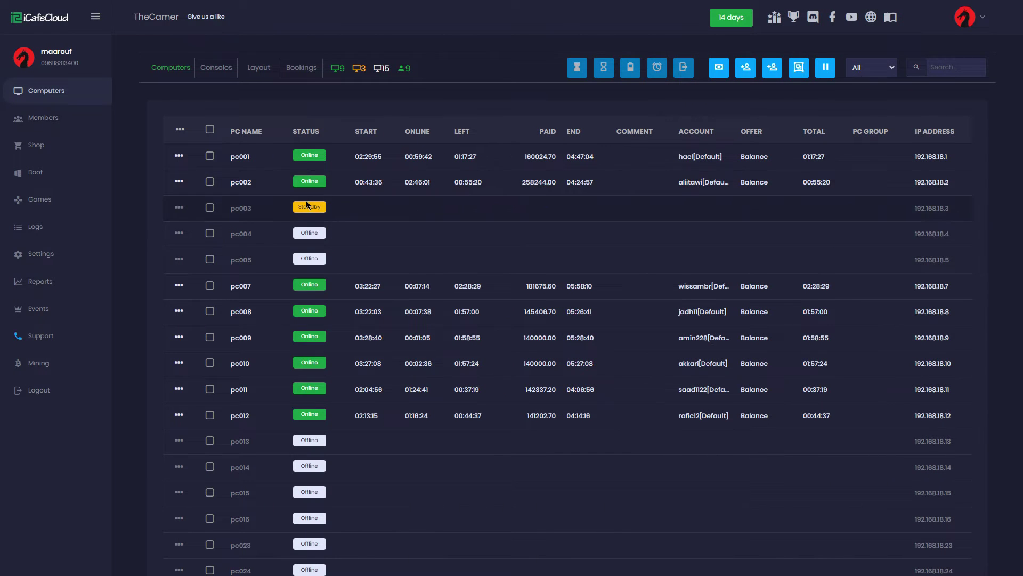
# Start and confirm a free time session on pc003
pyautogui.rightClick(292, 207)
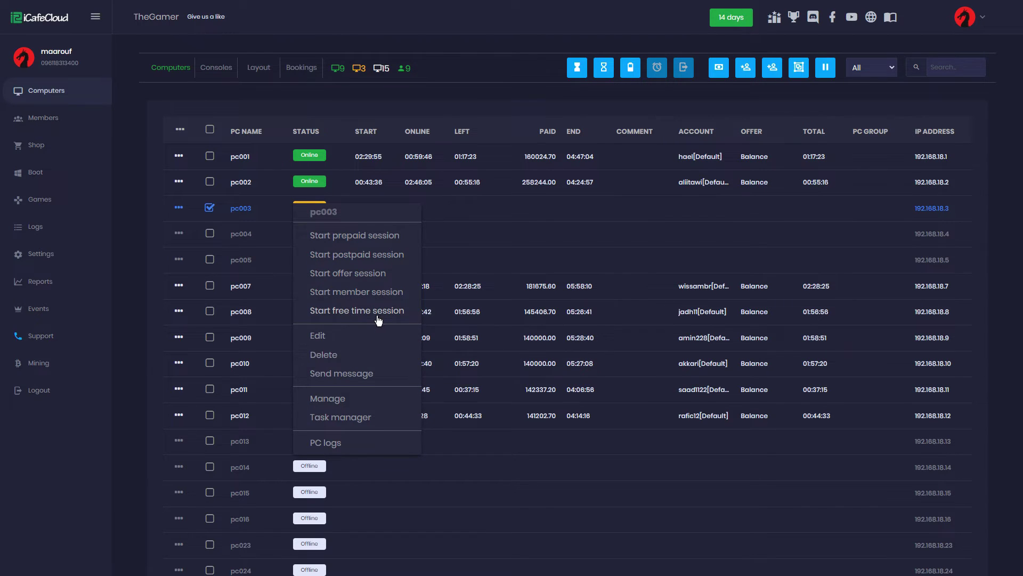
pyautogui.click(349, 314)
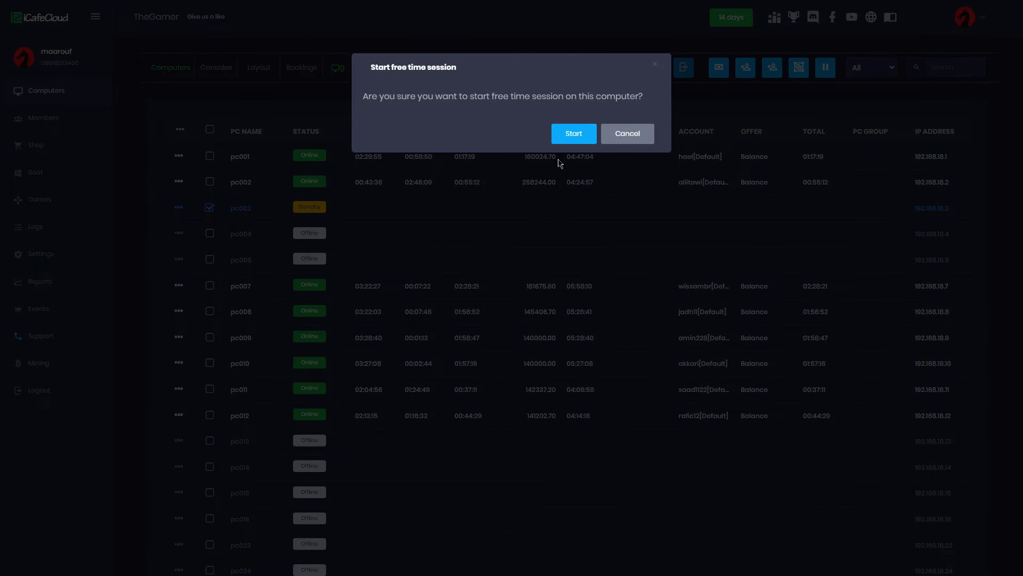
pyautogui.click(576, 136)
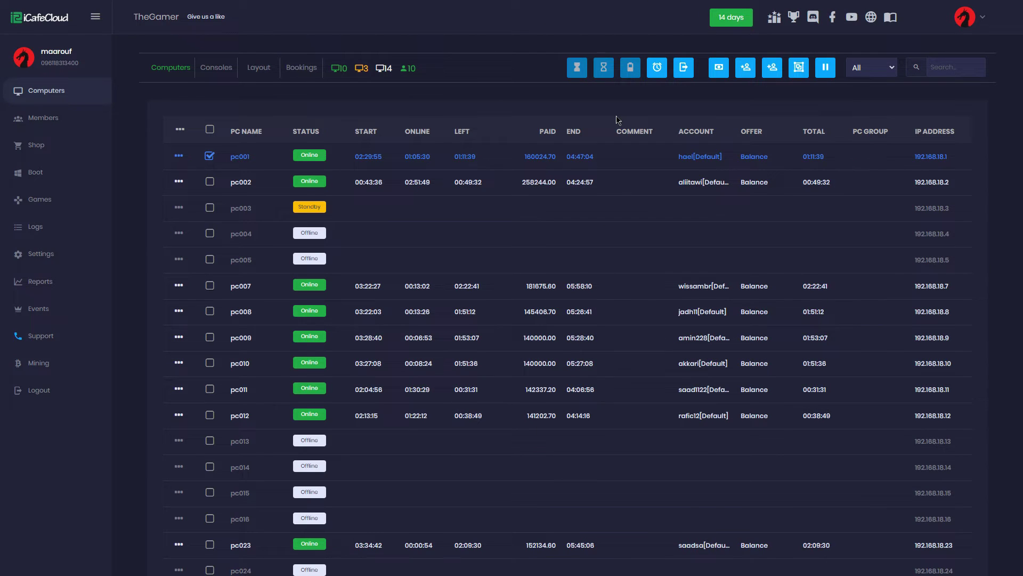
# Use pc001's Send message action to deliver 'be quiet' to it
pyautogui.rightClick(429, 158)
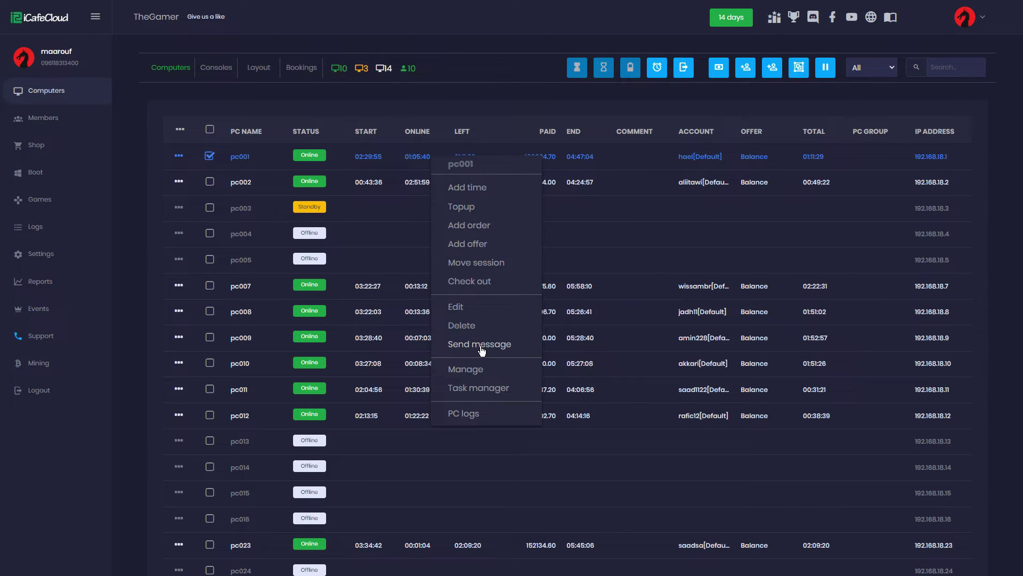
pyautogui.rightClick(369, 159)
pyautogui.click(437, 347)
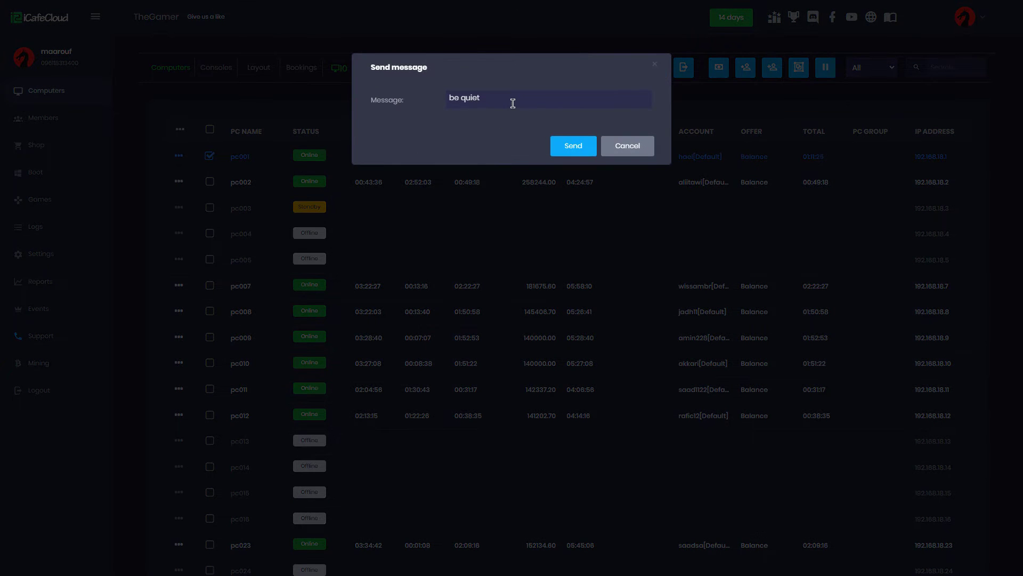
pyautogui.click(579, 149)
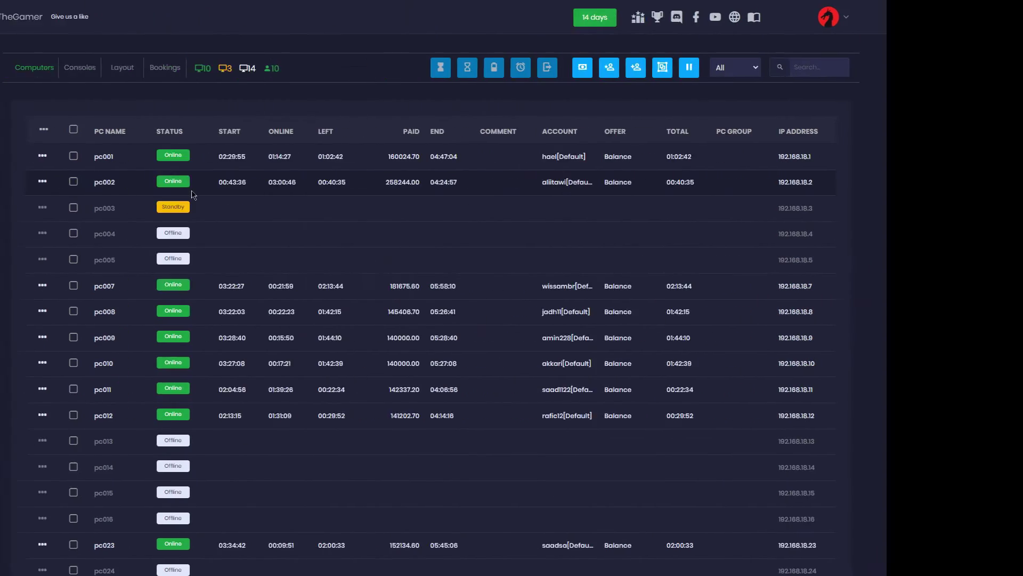
# Put pc004 into maintenance mode via Manage > Enter maintenance
pyautogui.rightClick(195, 233)
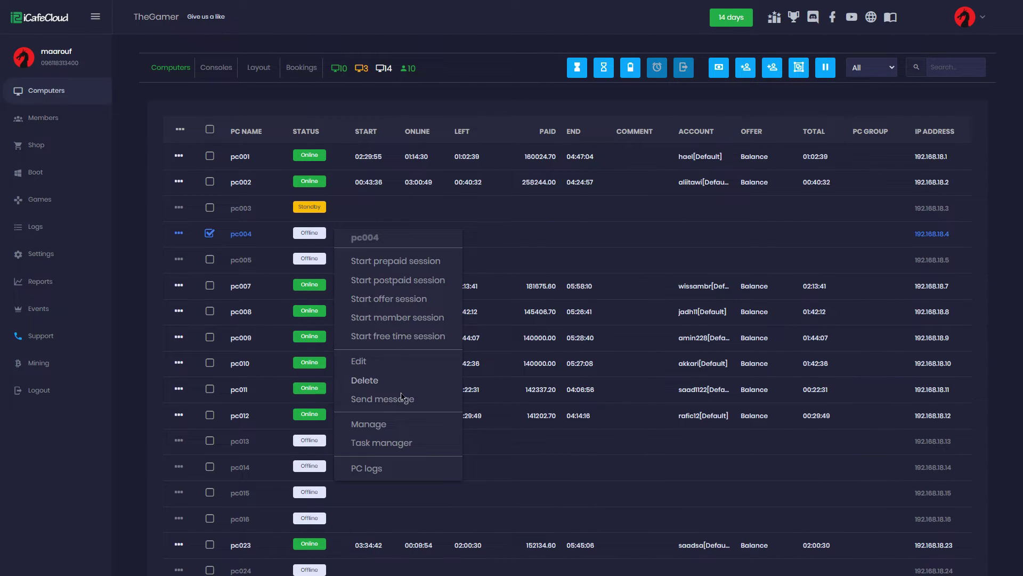
pyautogui.moveTo(404, 421)
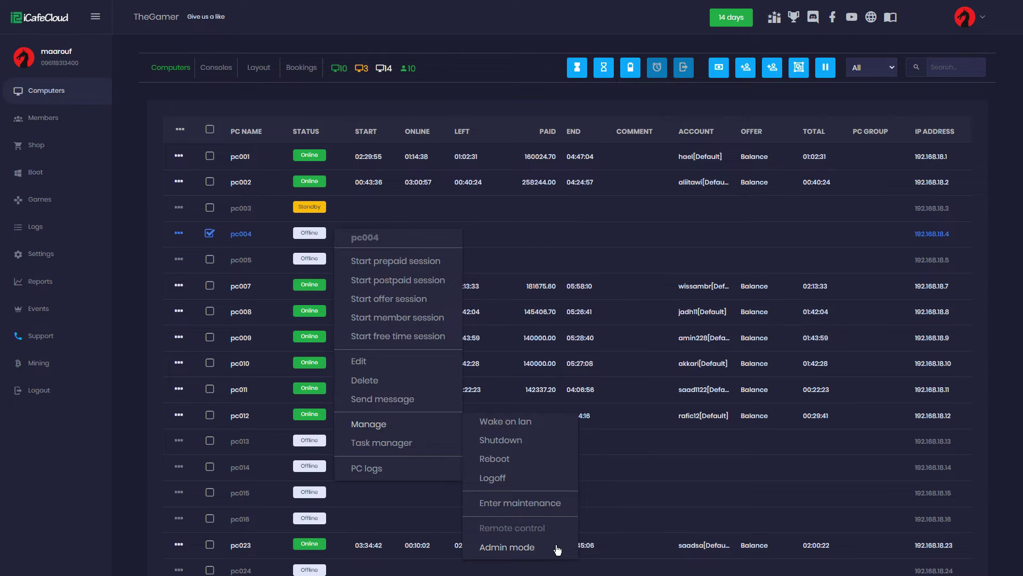
pyautogui.click(559, 510)
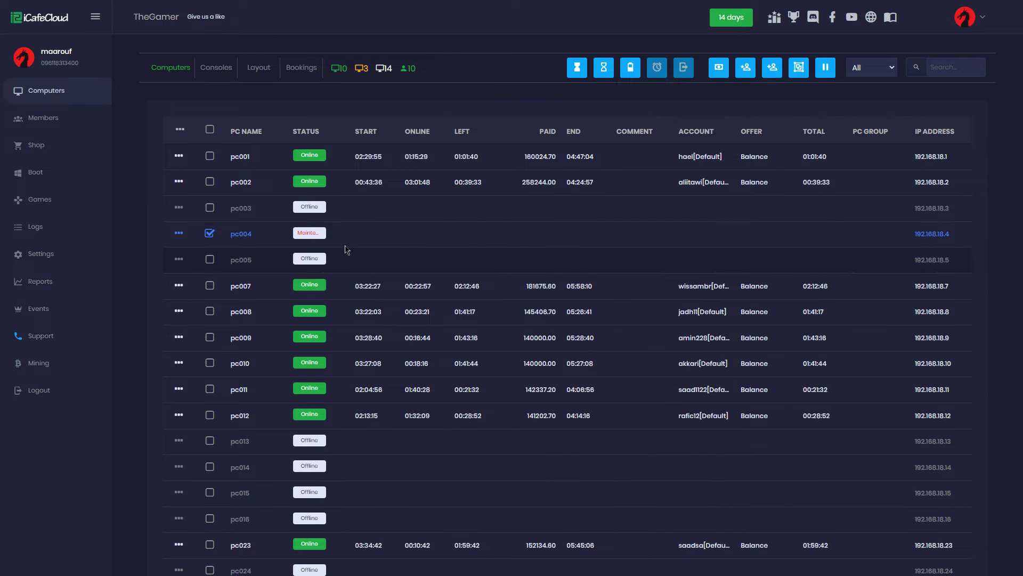
# Send a remote control command to pc003 via Manage > Remote control
pyautogui.rightClick(338, 235)
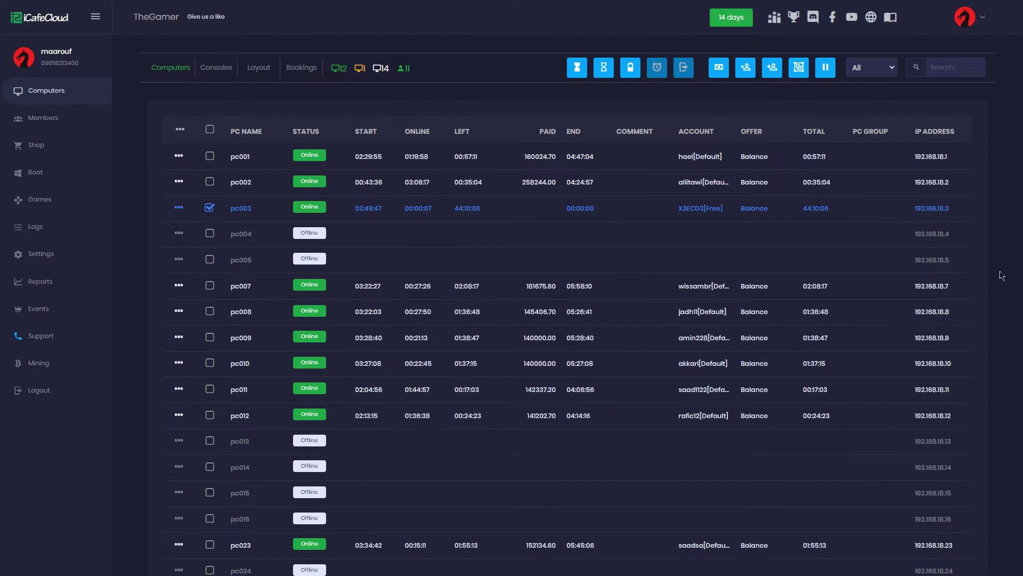
pyautogui.rightClick(510, 209)
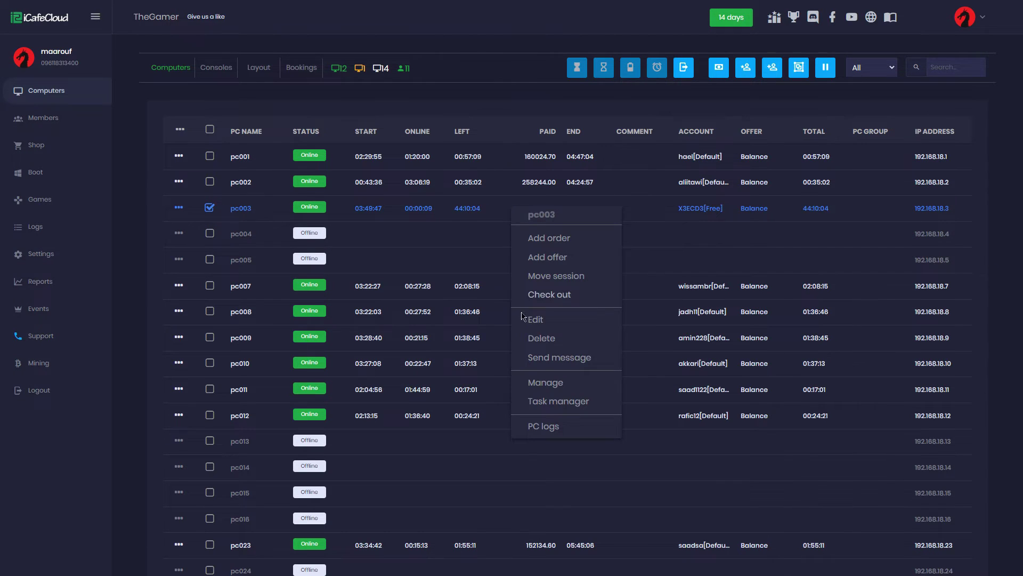
pyautogui.moveTo(581, 383)
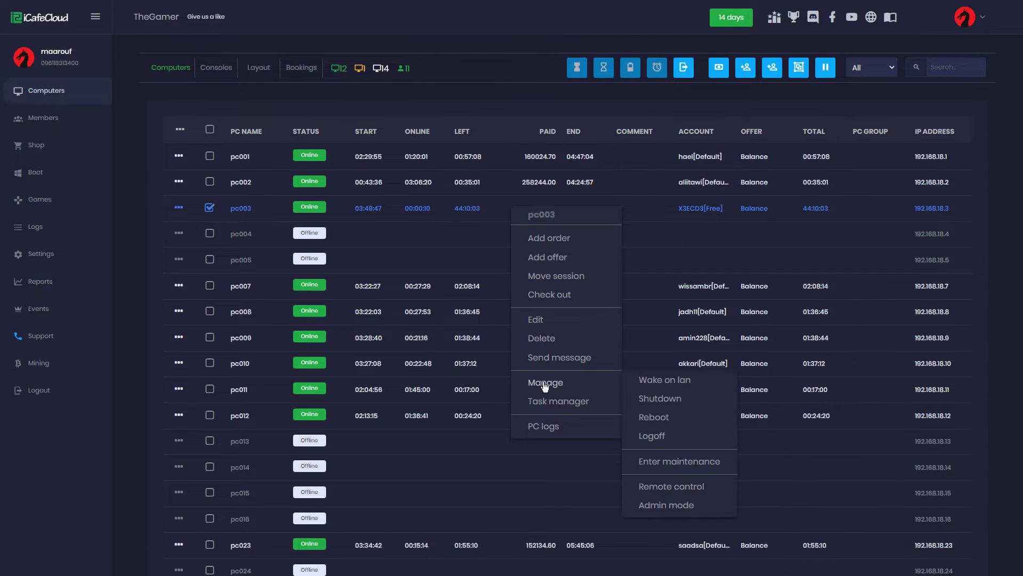
pyautogui.click(668, 487)
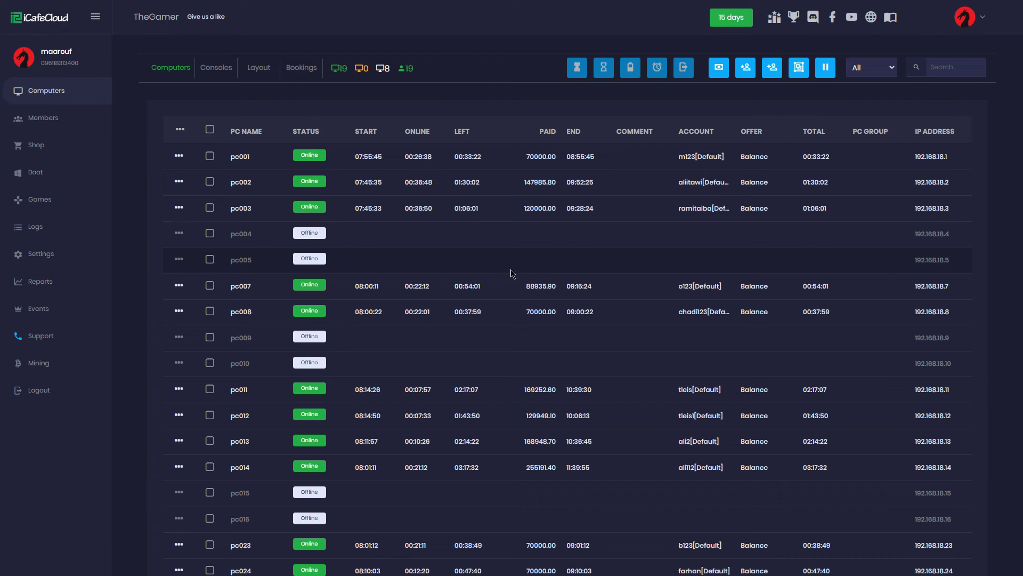
pyautogui.rightClick(395, 161)
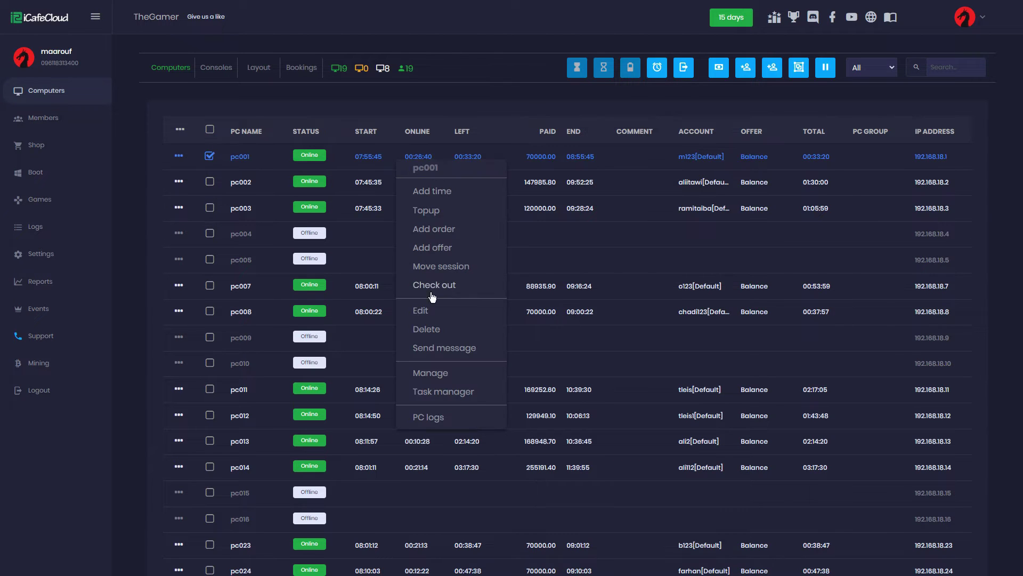
pyautogui.click(451, 390)
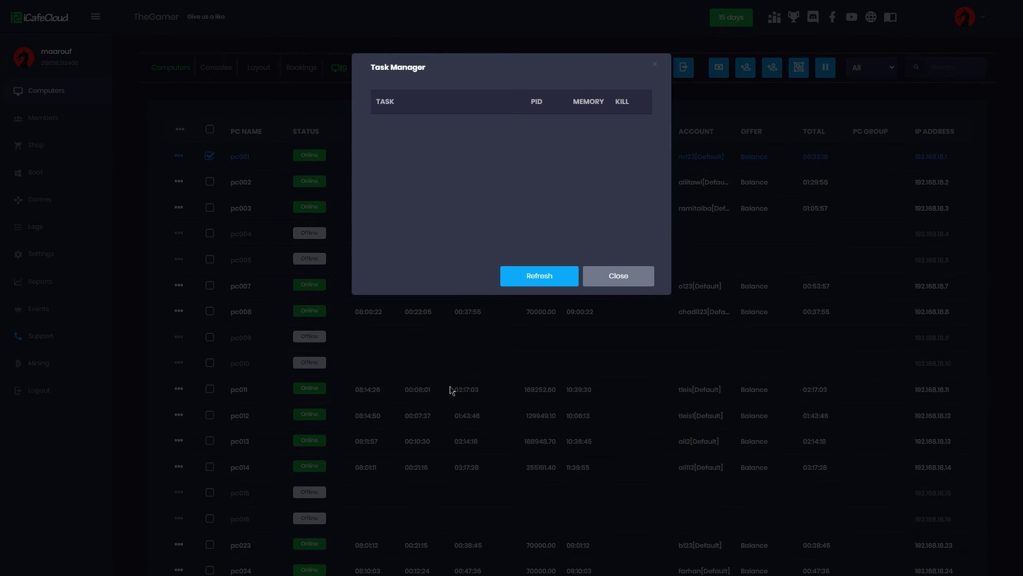
pyautogui.click(529, 288)
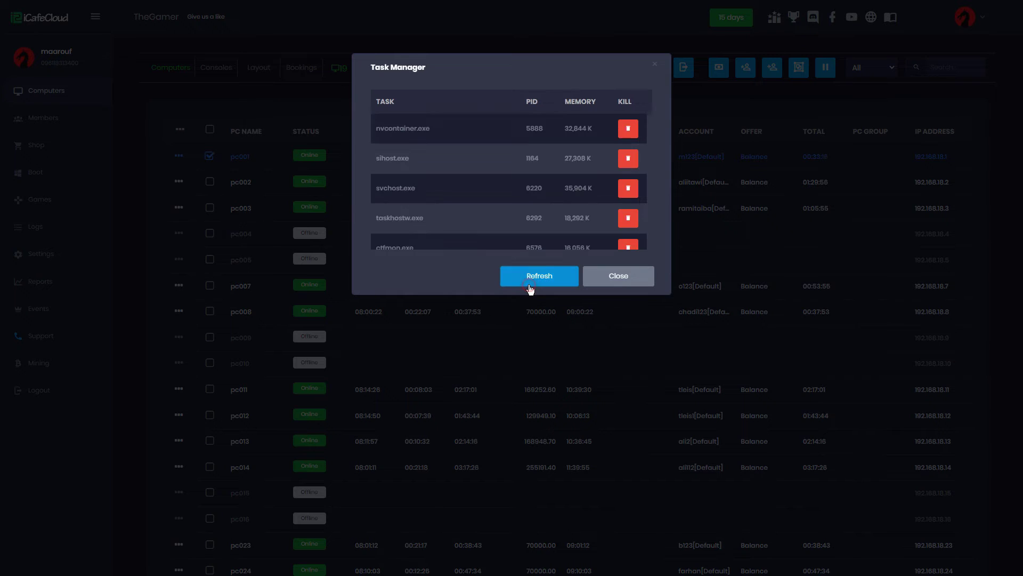
pyautogui.scroll(-5, 552, 229)
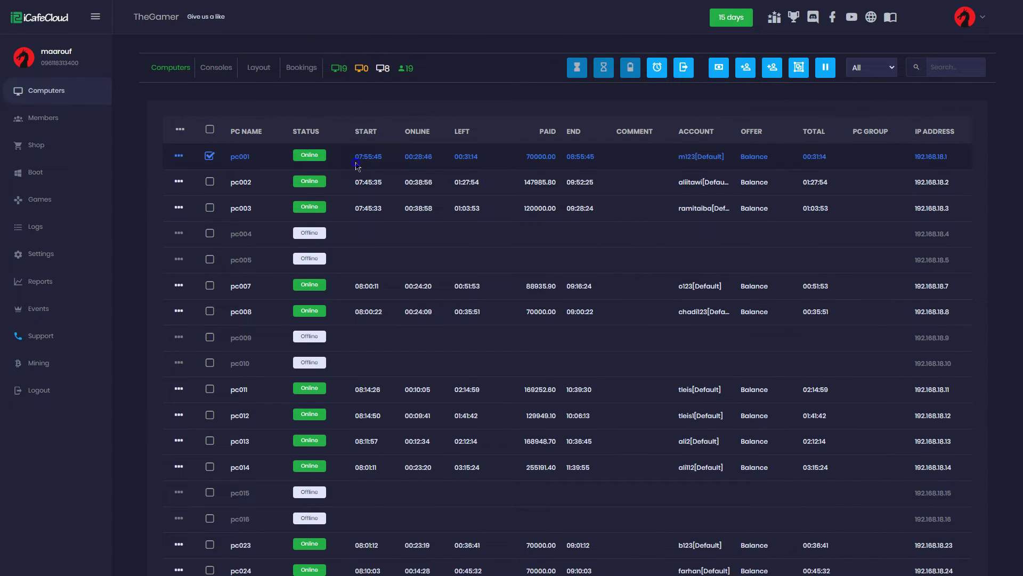
pyautogui.rightClick(358, 163)
pyautogui.click(416, 421)
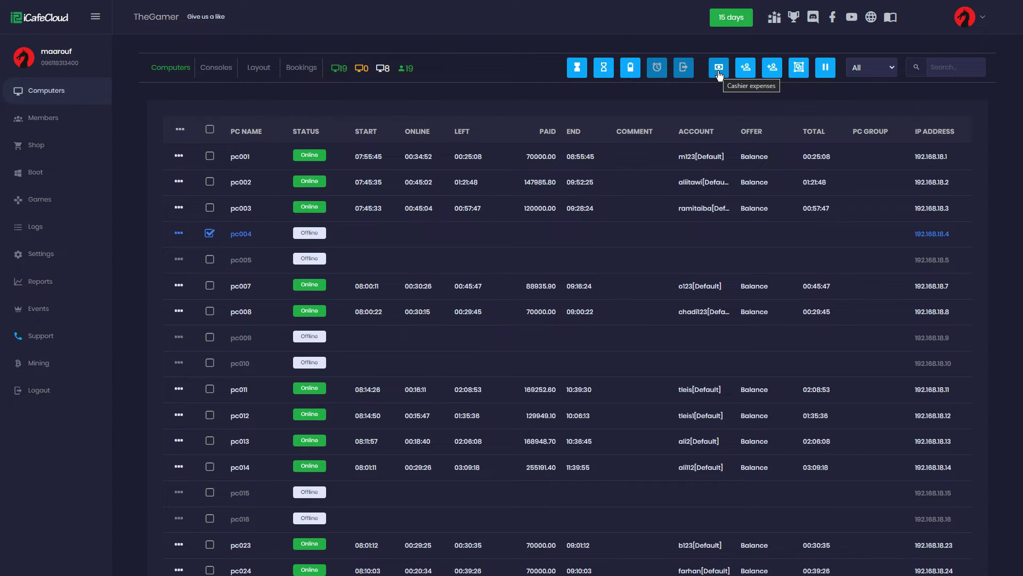
# Submit a cashier expense with amount 10, then close the Cashier expenses form
pyautogui.click(719, 74)
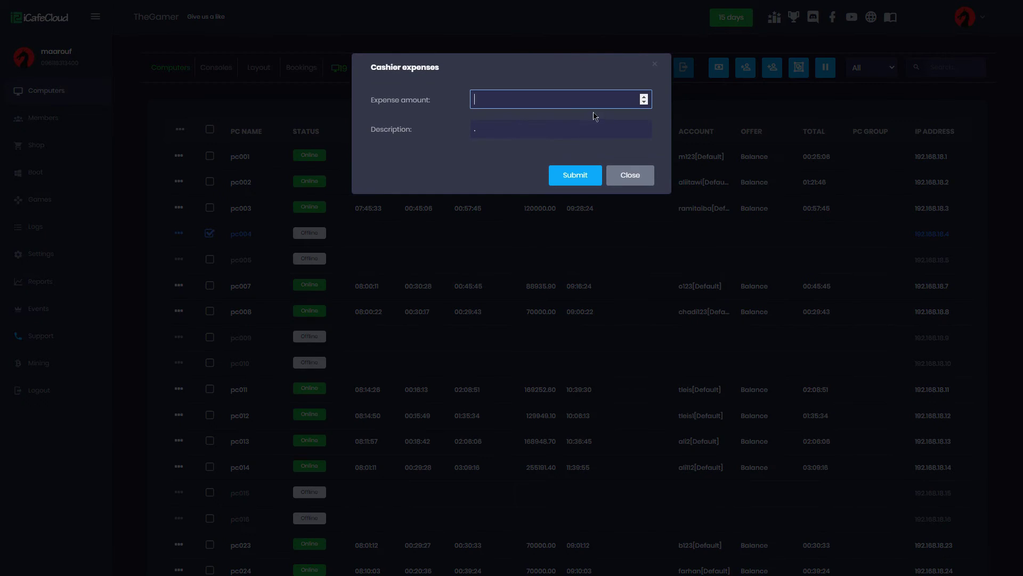
pyautogui.write('10')
pyautogui.click(581, 174)
pyautogui.click(630, 176)
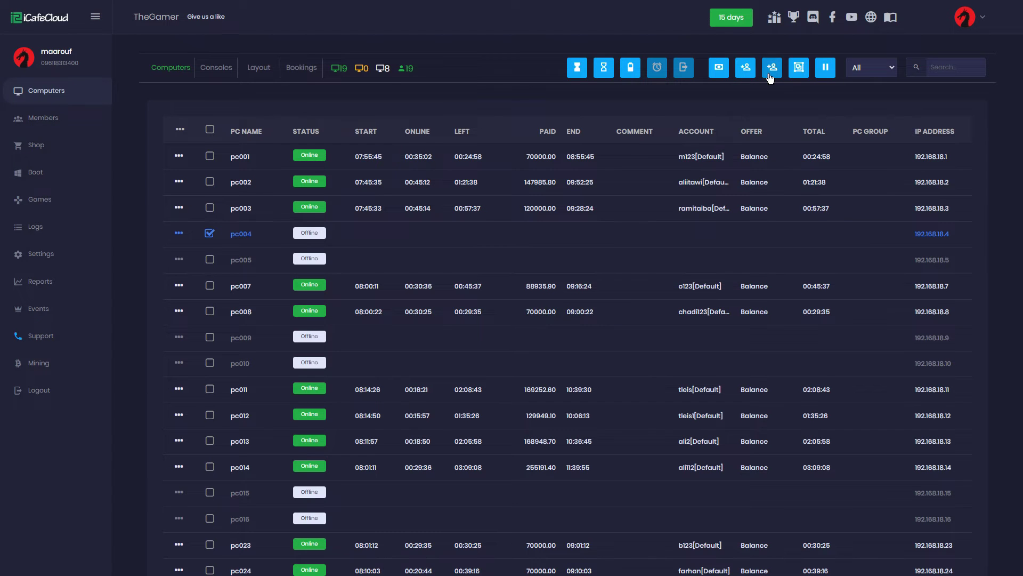
pyautogui.click(746, 68)
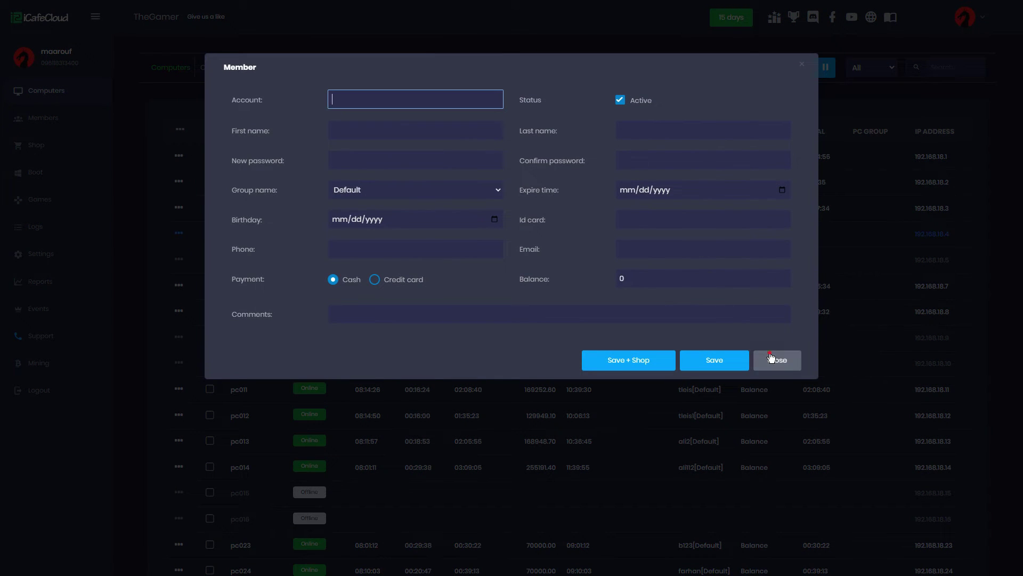
pyautogui.click(771, 360)
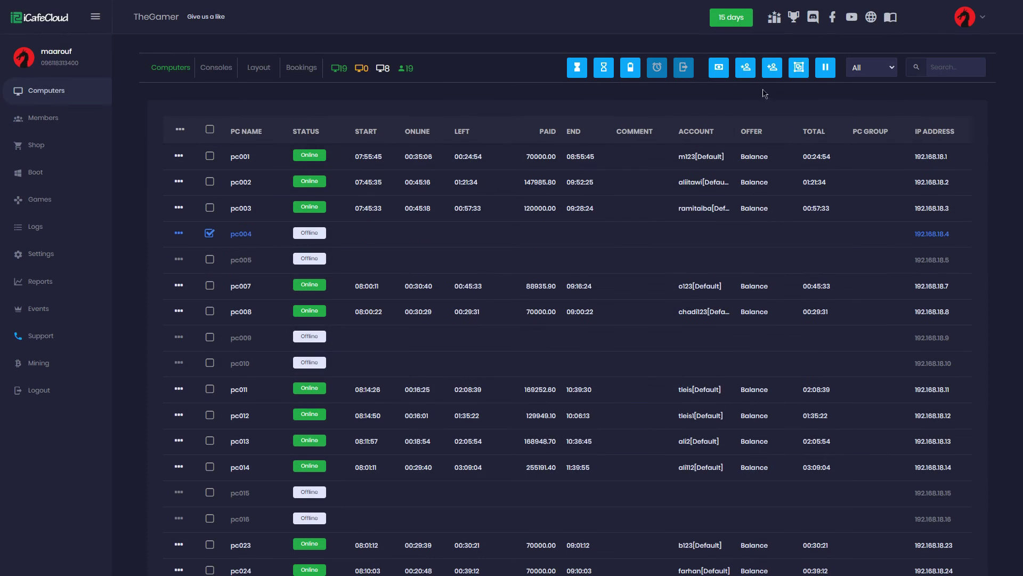
pyautogui.click(773, 69)
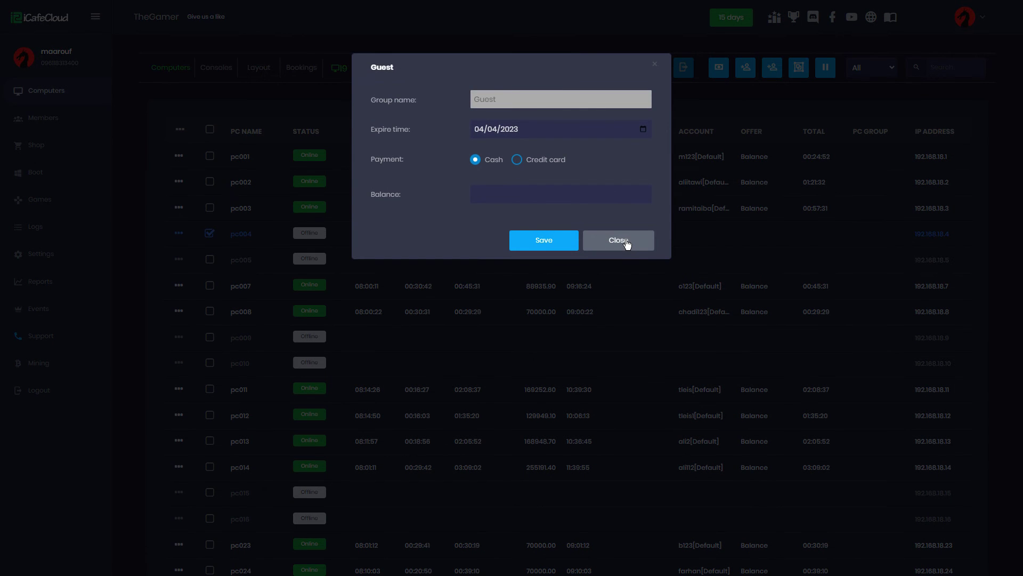
pyautogui.click(627, 243)
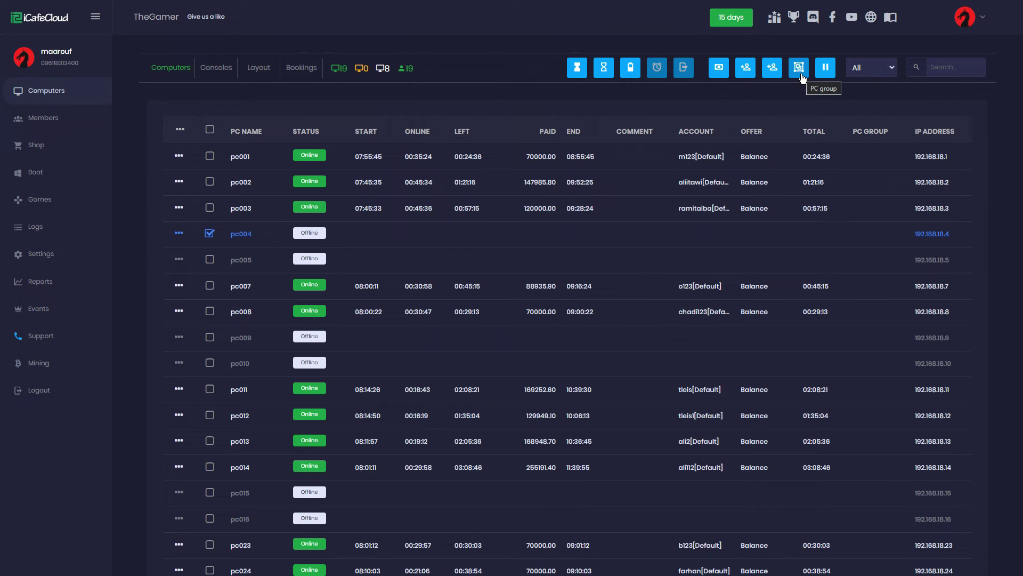
pyautogui.click(799, 67)
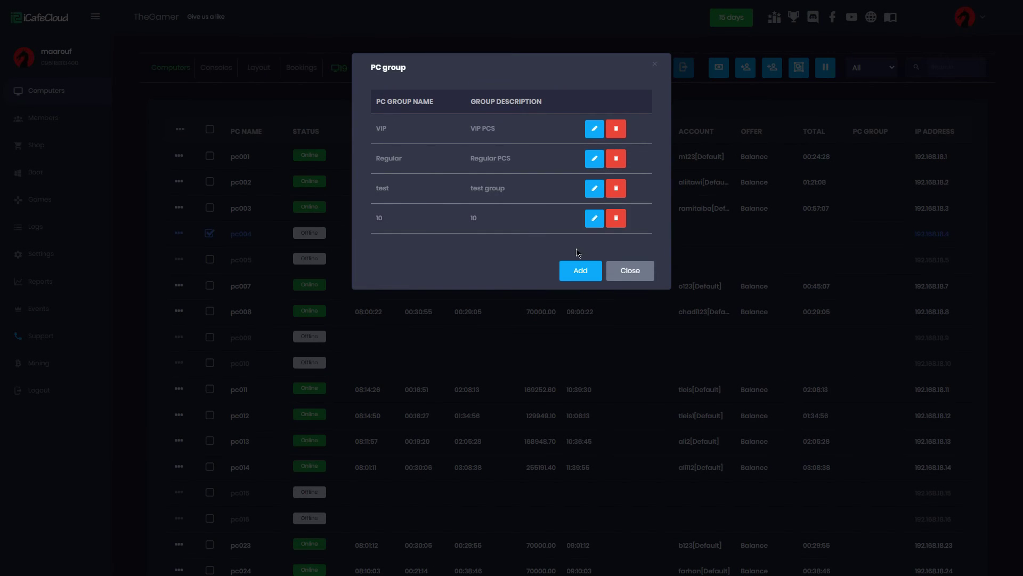
pyautogui.click(625, 270)
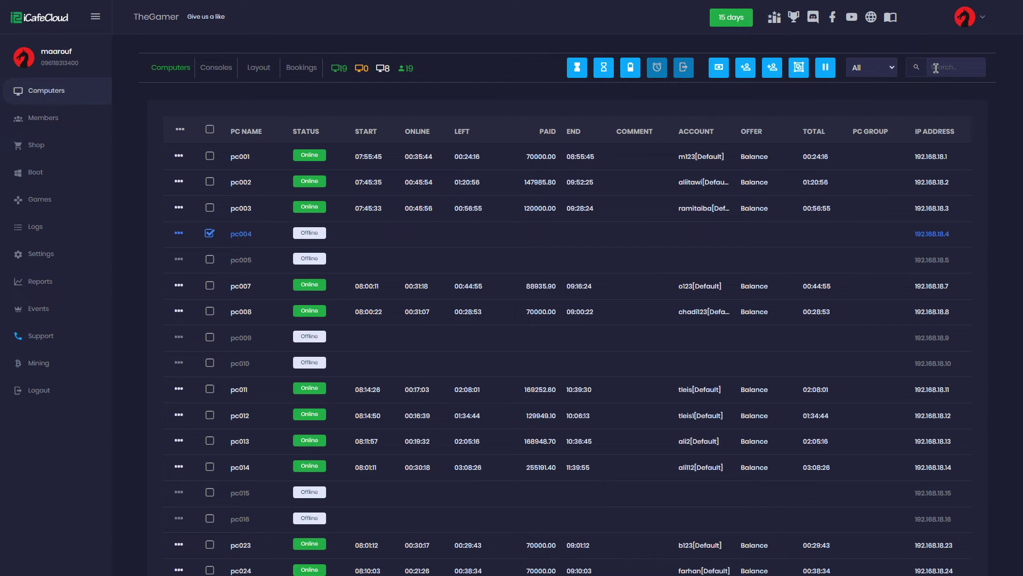
pyautogui.click(825, 68)
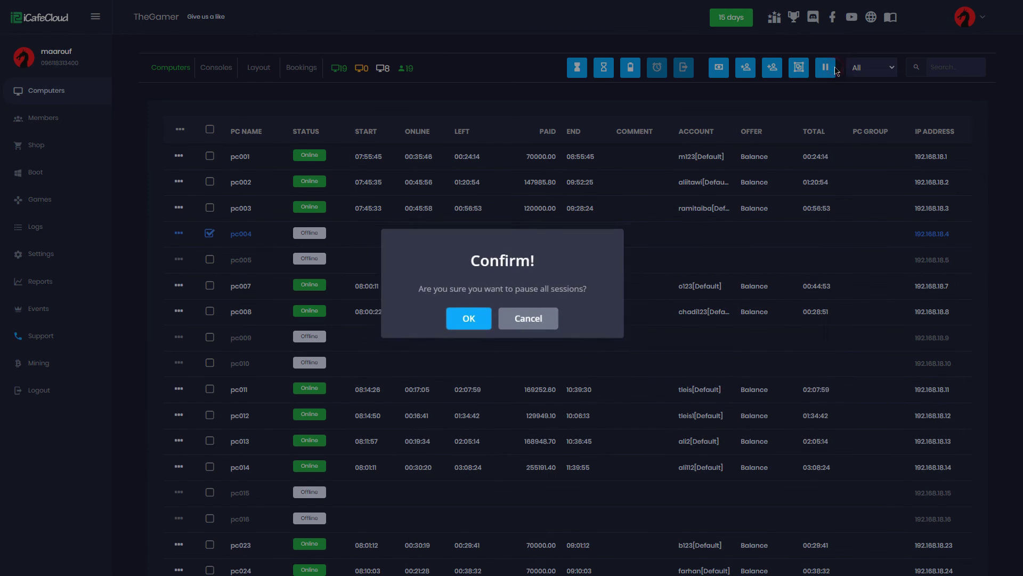
pyautogui.click(548, 320)
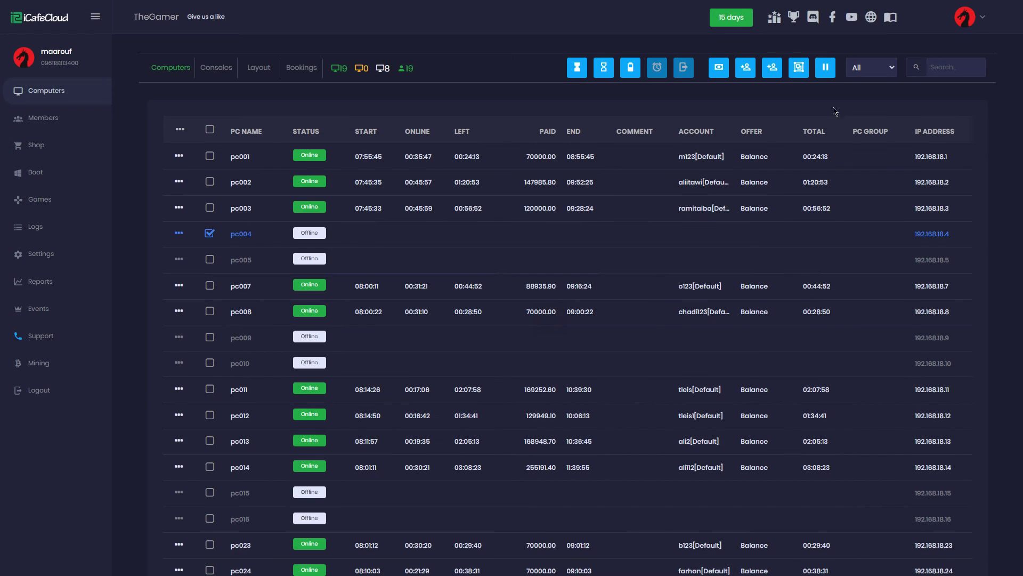
pyautogui.click(943, 66)
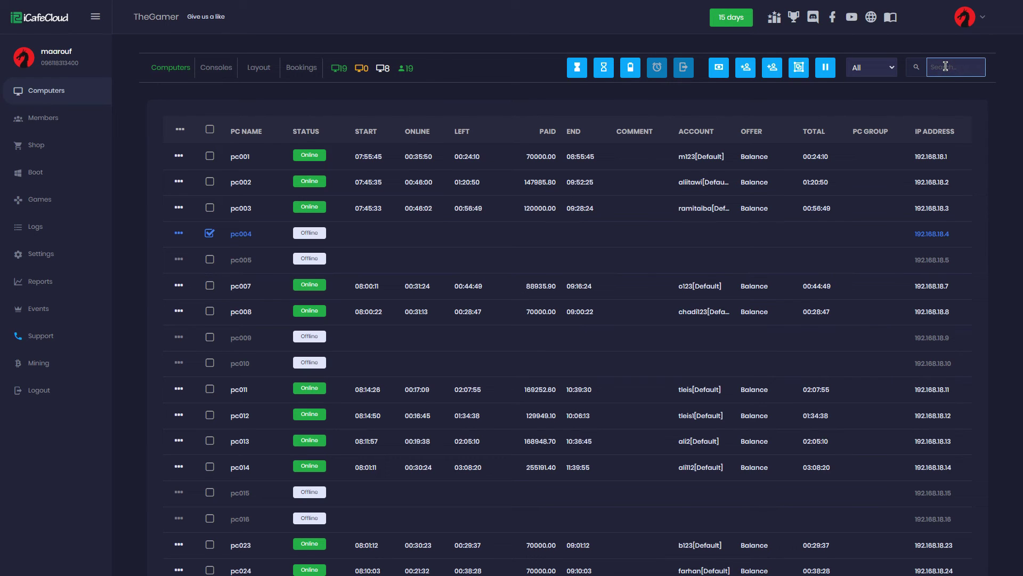
pyautogui.write('a')
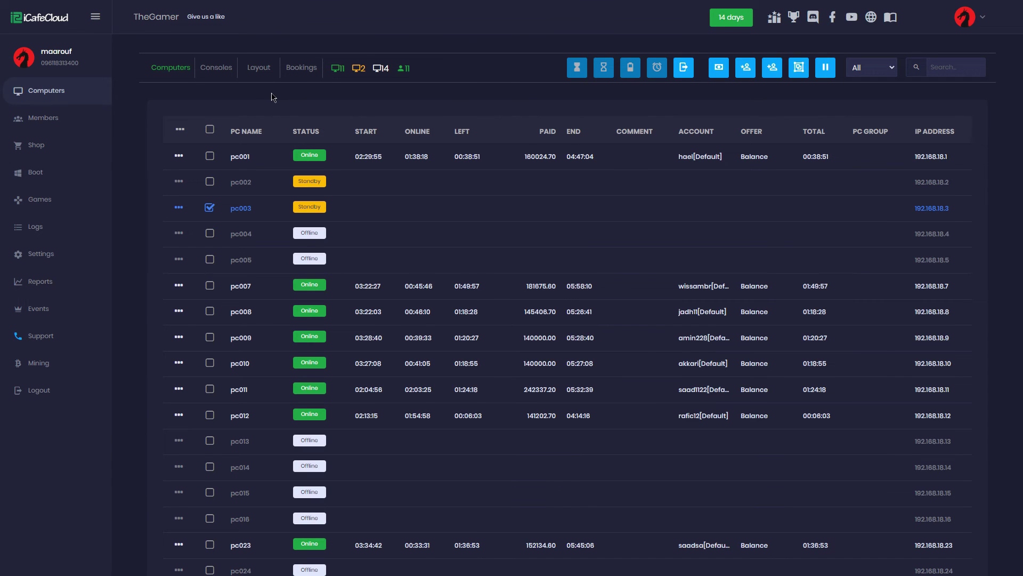
# On the Consoles tab, add a console named 'test' with description 'test' and type PS3
pyautogui.click(208, 75)
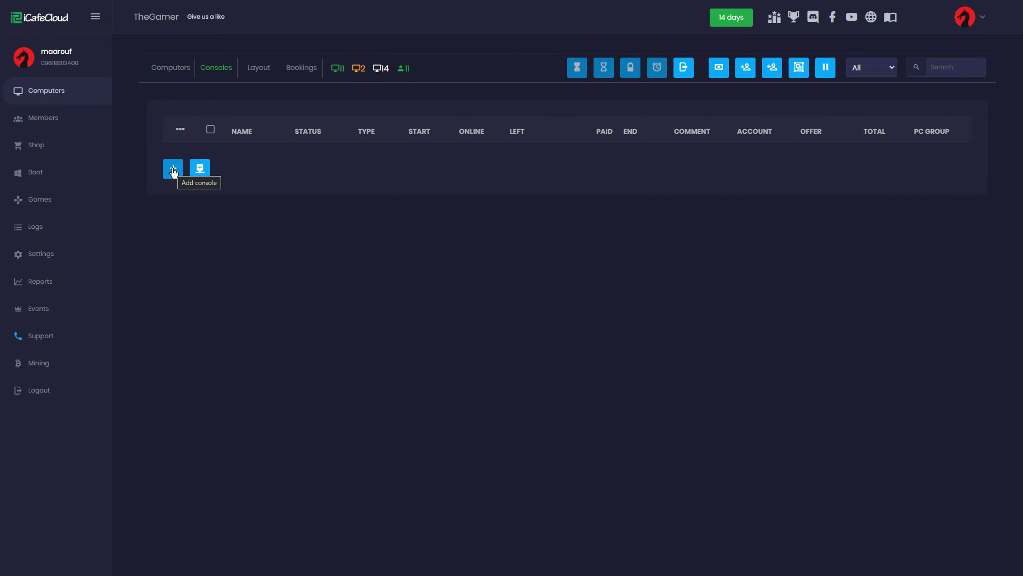
pyautogui.click(173, 170)
pyautogui.click(510, 98)
pyautogui.write('test')
pyautogui.click(516, 154)
pyautogui.write('test')
pyautogui.click(521, 132)
pyautogui.click(552, 168)
pyautogui.click(580, 238)
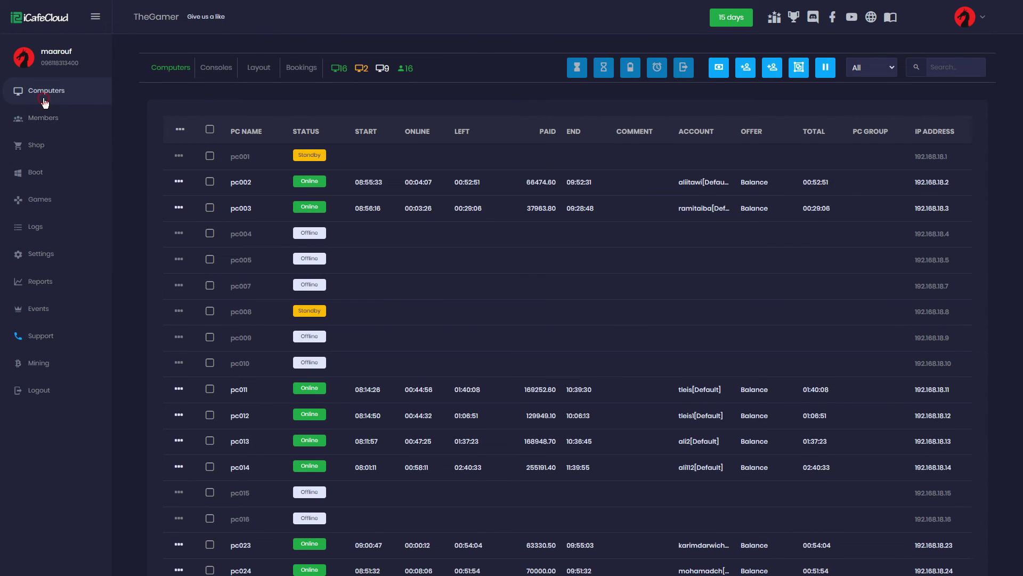
# In the Layout view, add a room named 'test' and drag pc004 into it
pyautogui.click(253, 75)
pyautogui.click(933, 120)
pyautogui.click(591, 275)
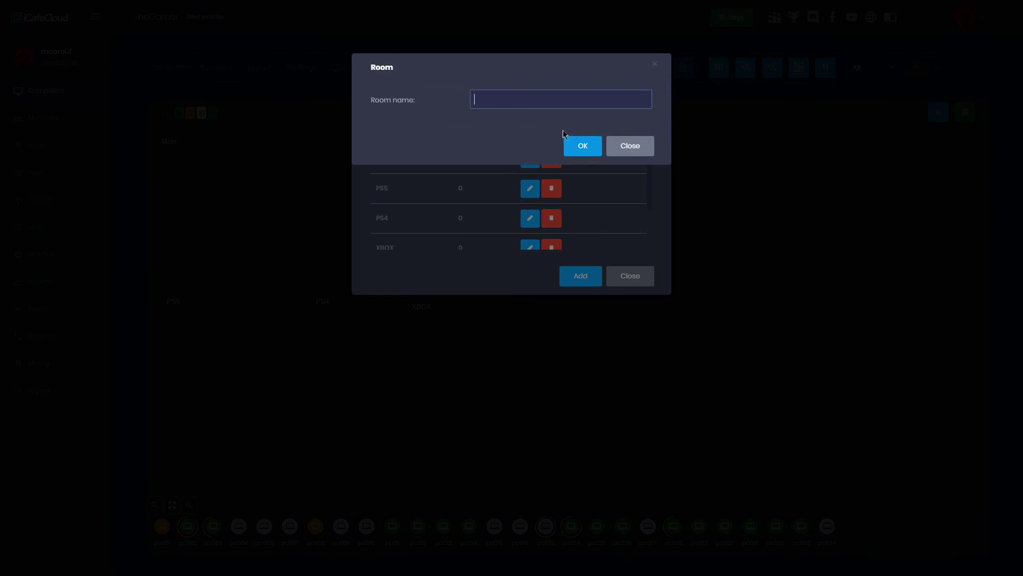
pyautogui.write('test')
pyautogui.click(571, 143)
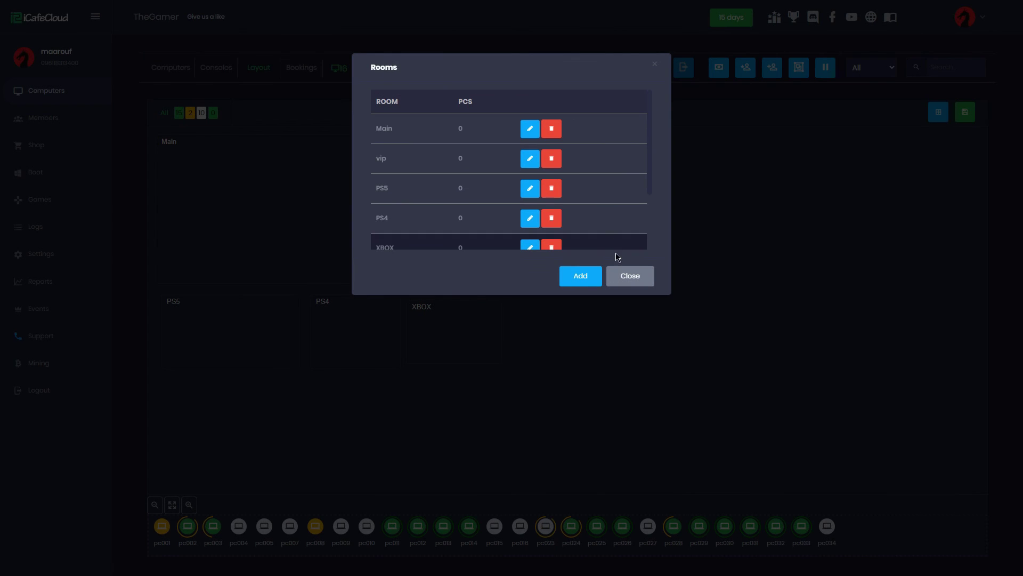
pyautogui.click(630, 275)
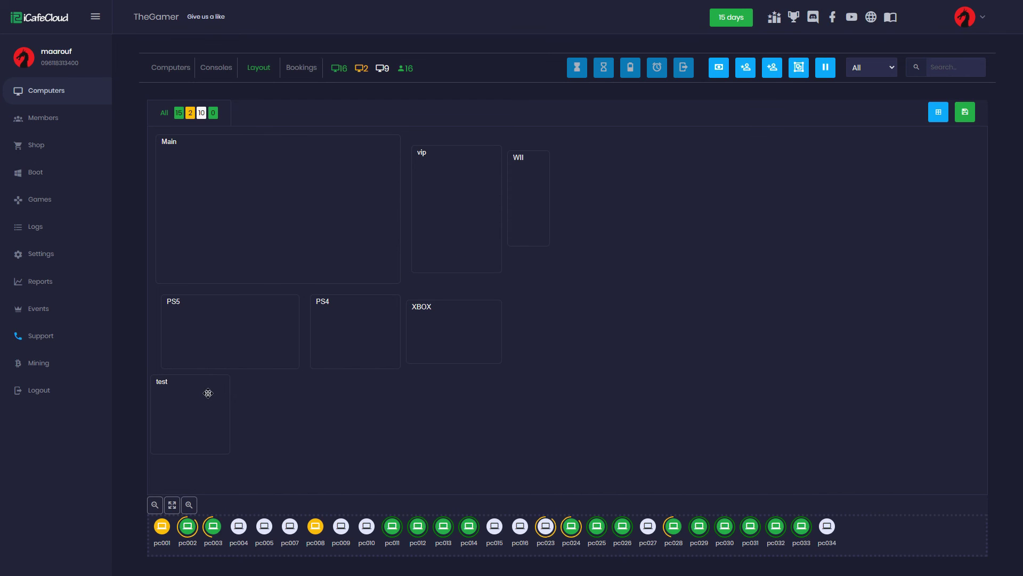
pyautogui.moveTo(238, 527); pyautogui.dragTo(196, 410)
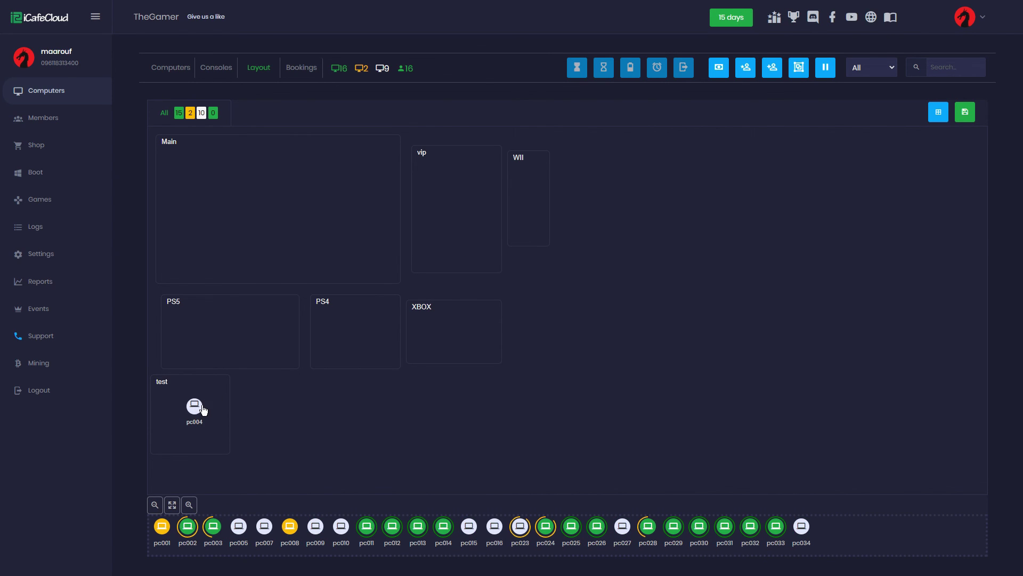
# Save the layout with frames locked, then check pc004's context menu in the test room
pyautogui.click(964, 112)
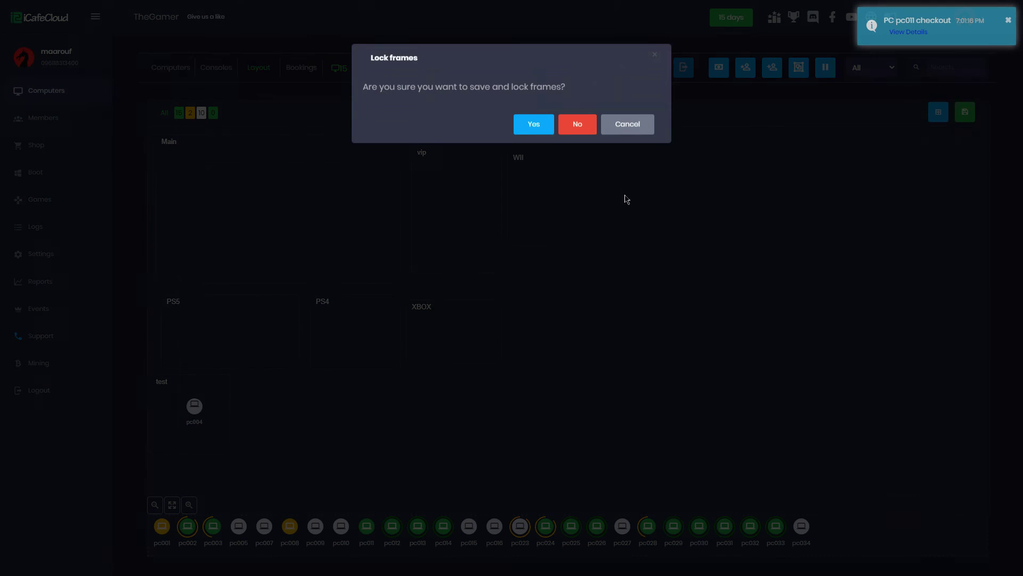
pyautogui.click(541, 135)
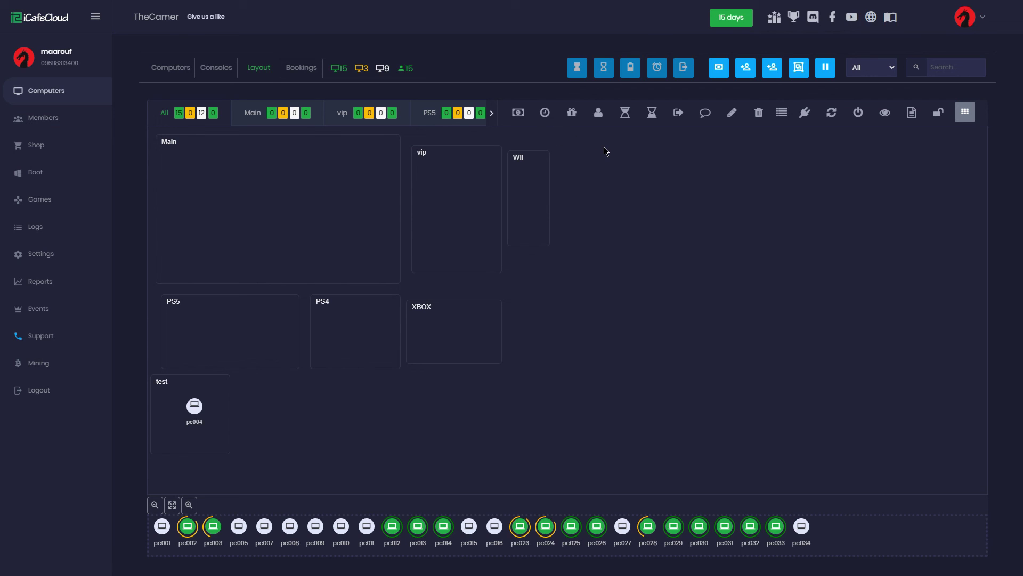
pyautogui.rightClick(201, 410)
pyautogui.click(218, 421)
pyautogui.moveTo(391, 527)
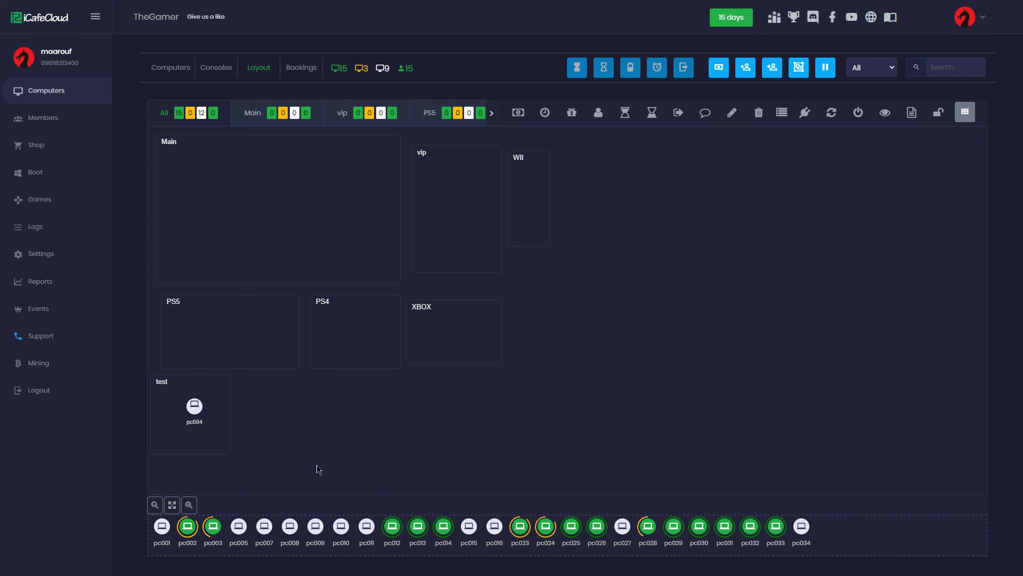